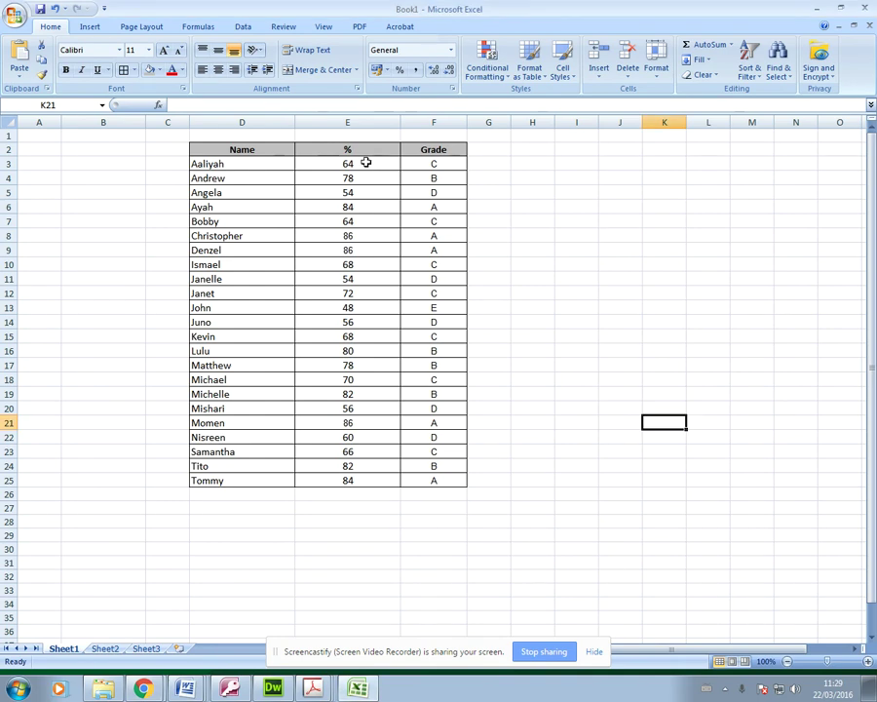
Step: Apply the 3 Flags icon set to the percentage scores in E3:E25
left_click_drag(366, 163, 365, 479)
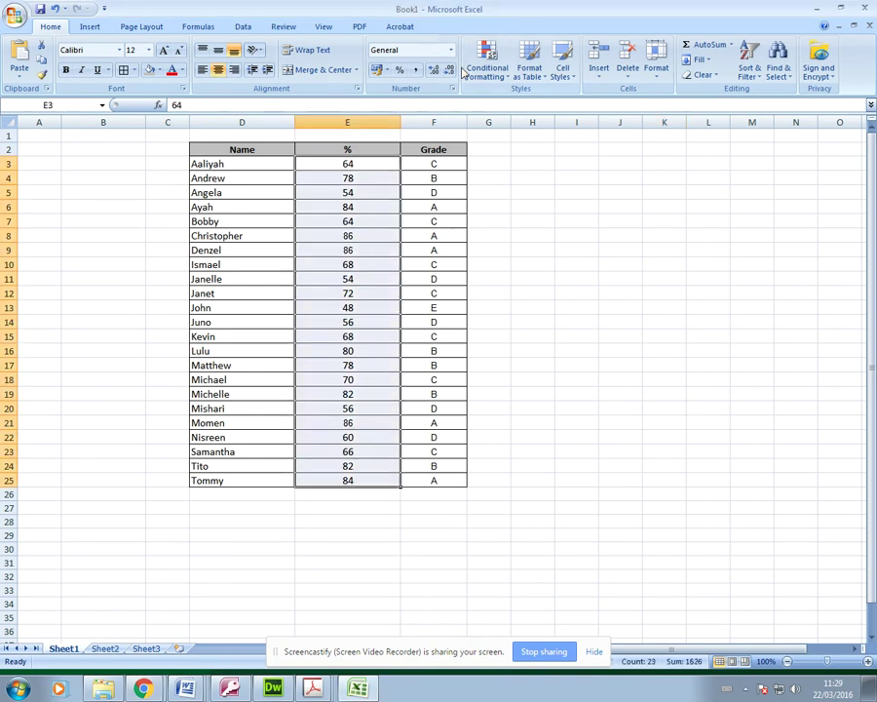
left_click(504, 81)
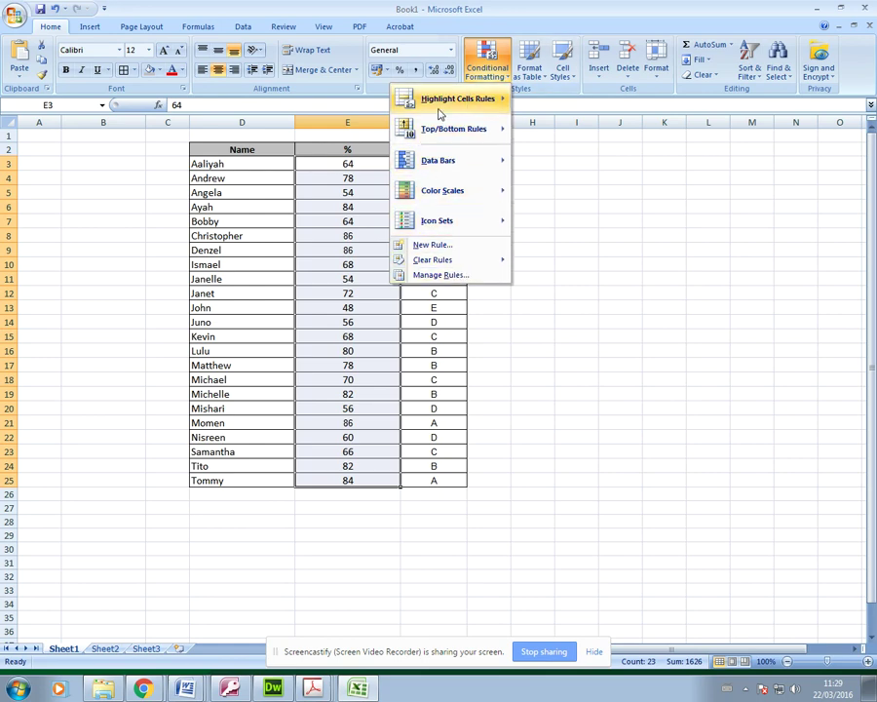
mouse_move(439, 103)
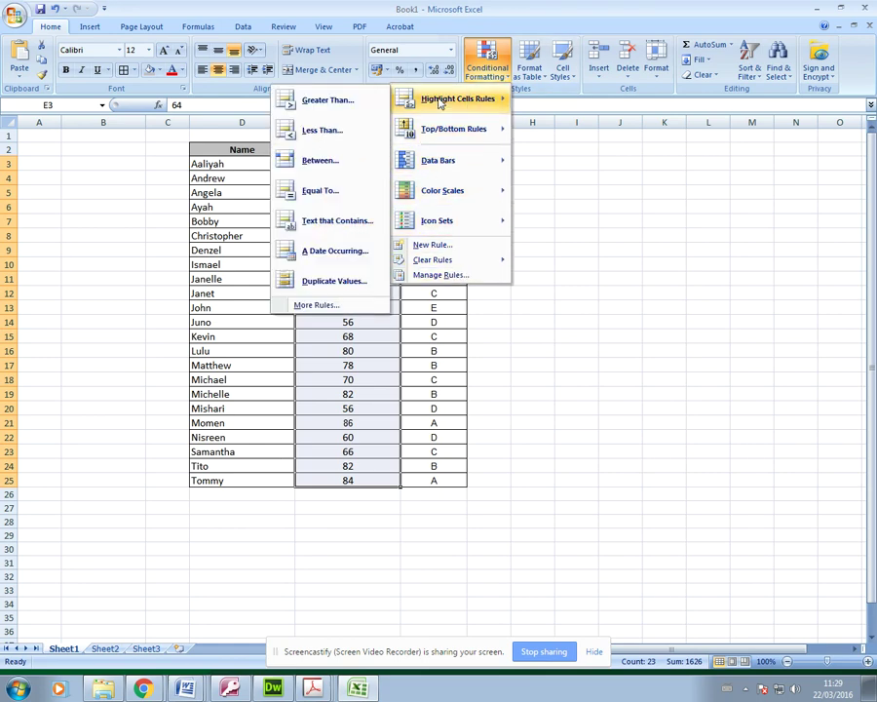
mouse_move(449, 199)
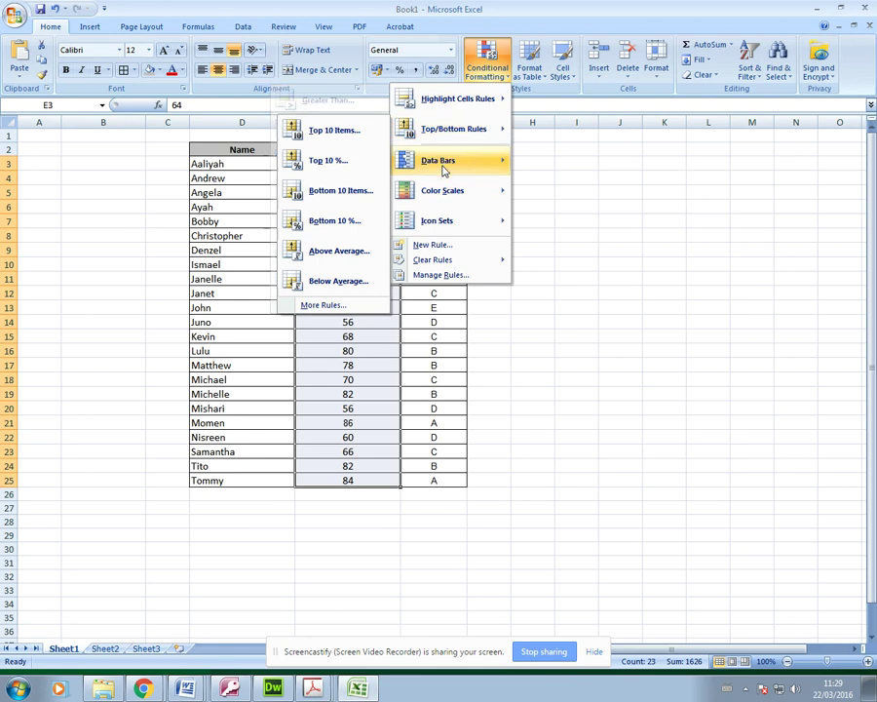
mouse_move(444, 166)
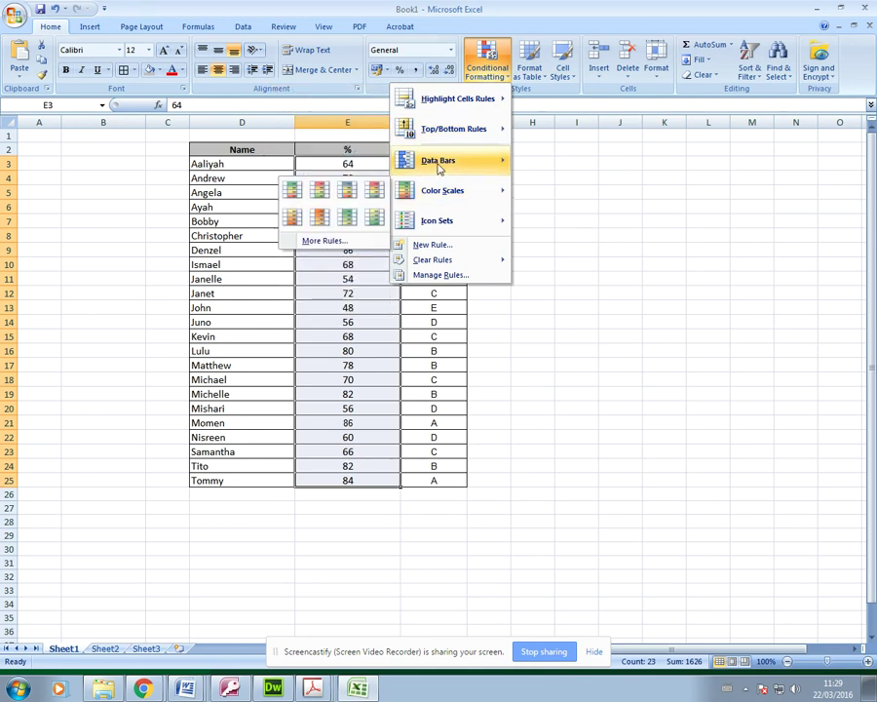
mouse_move(442, 224)
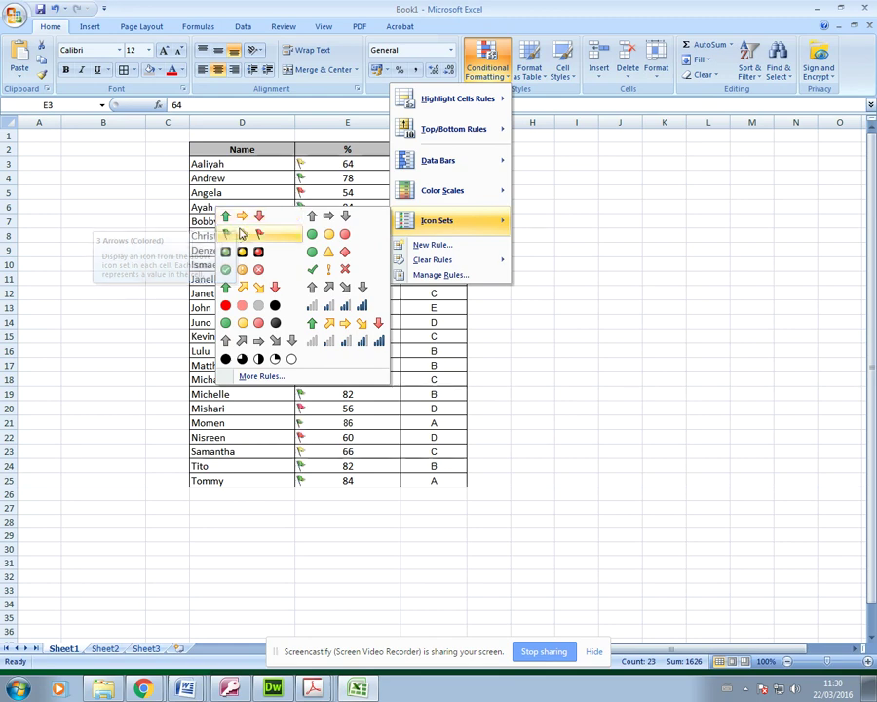
left_click(240, 234)
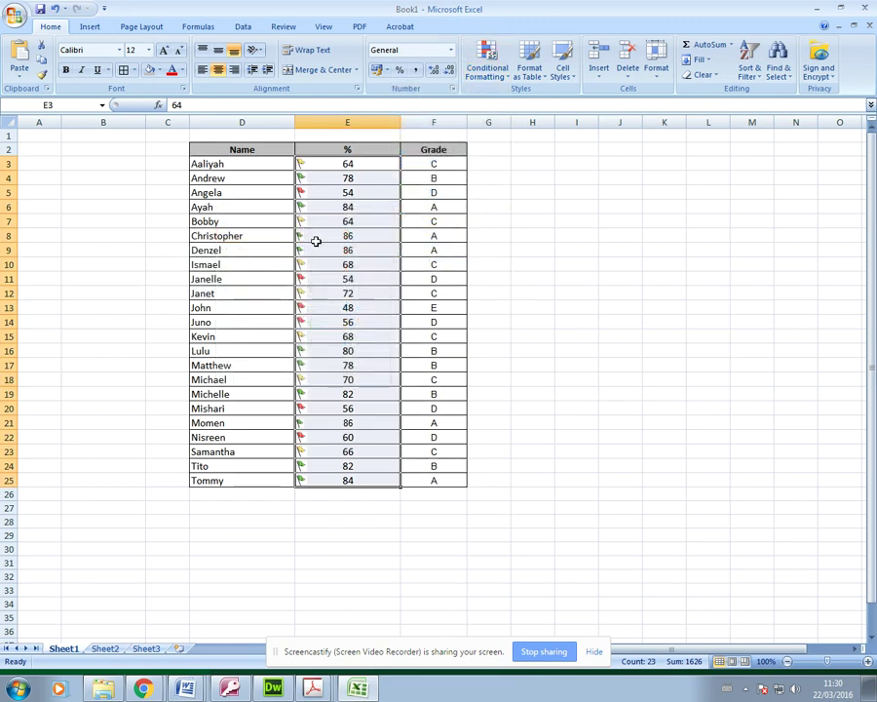
left_click(322, 179)
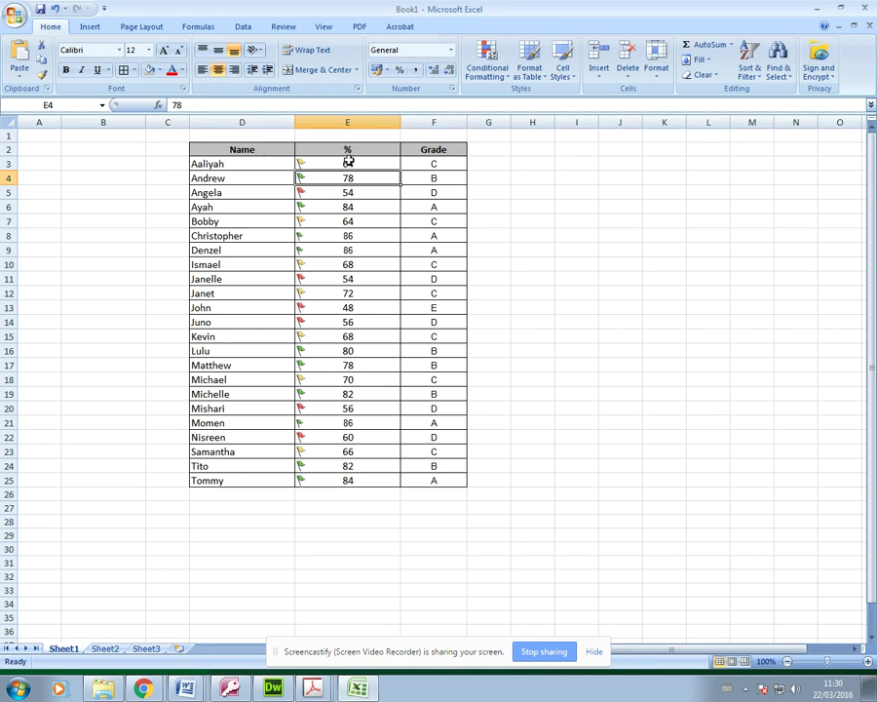
Step: Undo the 3 Flags icon set on the percentage column
key("ctrl+z")
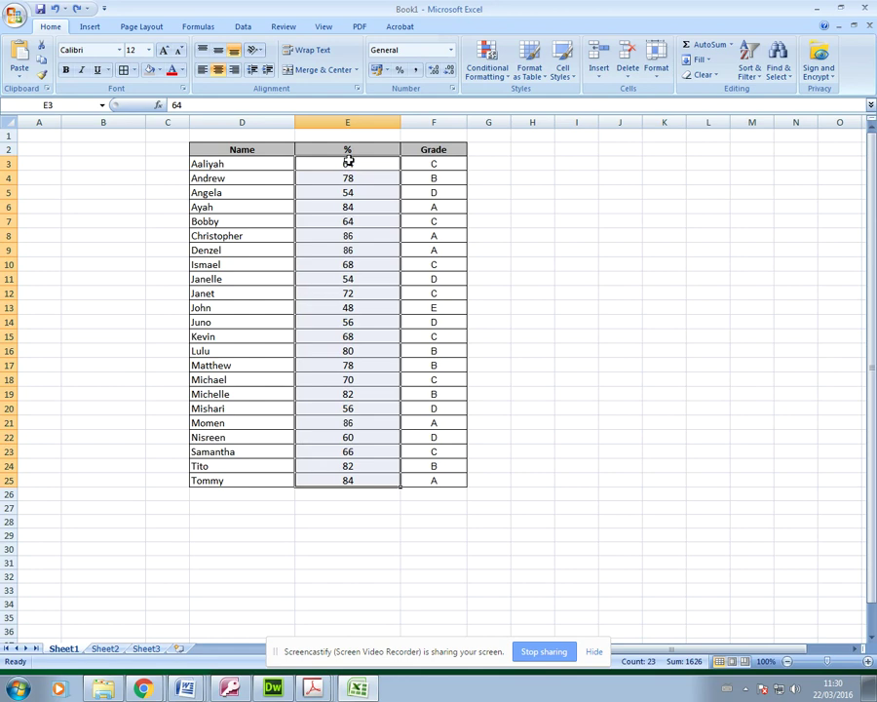
left_click(489, 68)
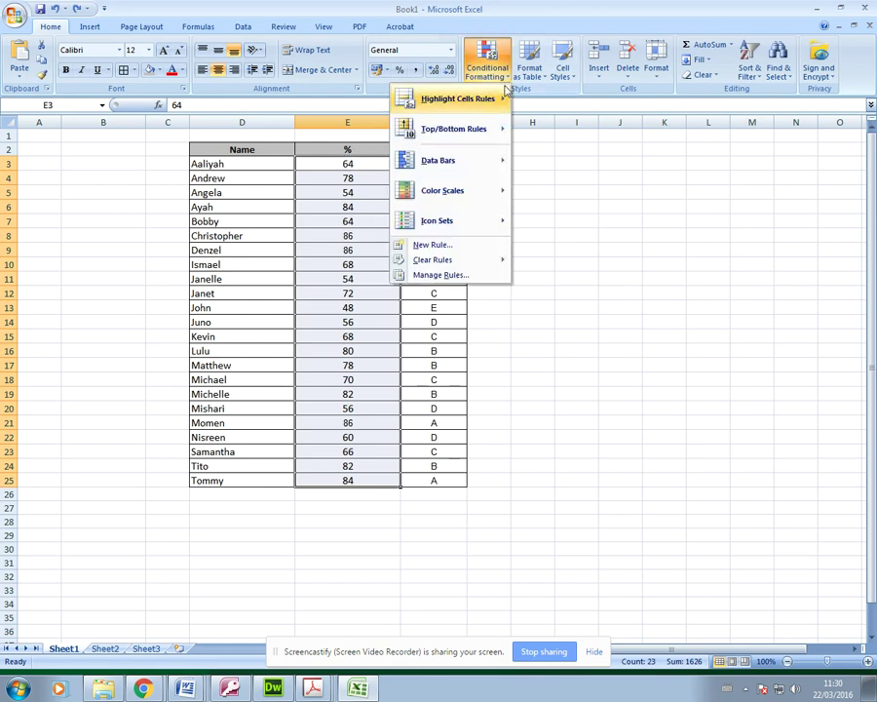
mouse_move(496, 226)
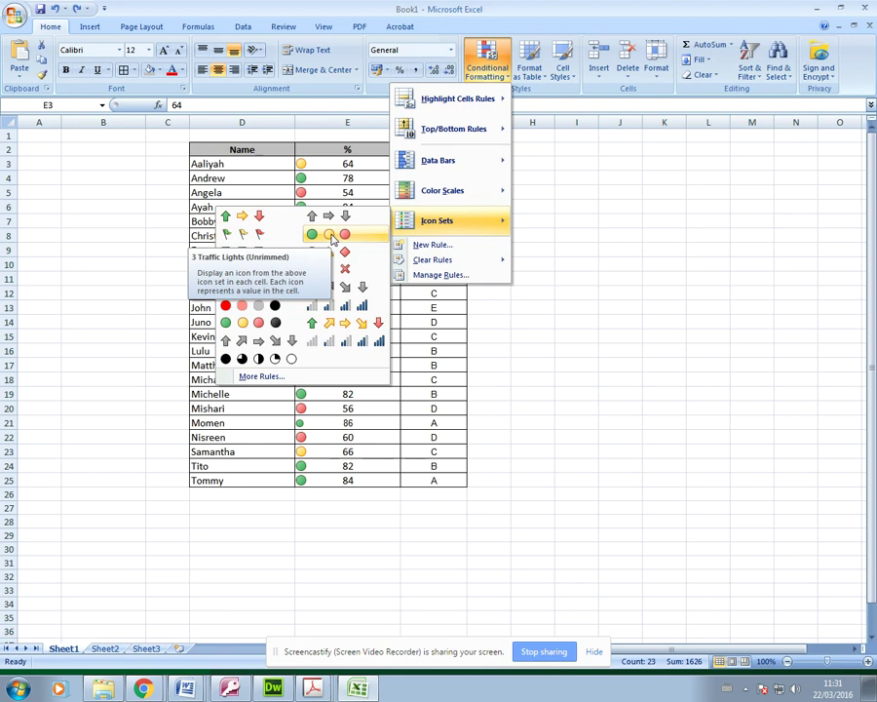
left_click(330, 235)
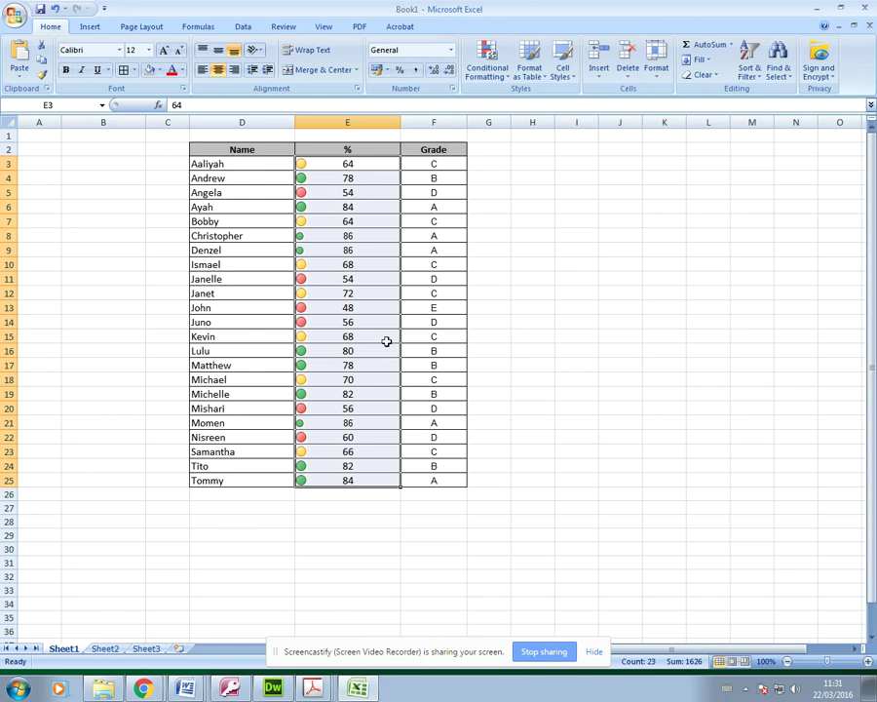
left_click(497, 82)
mouse_move(487, 192)
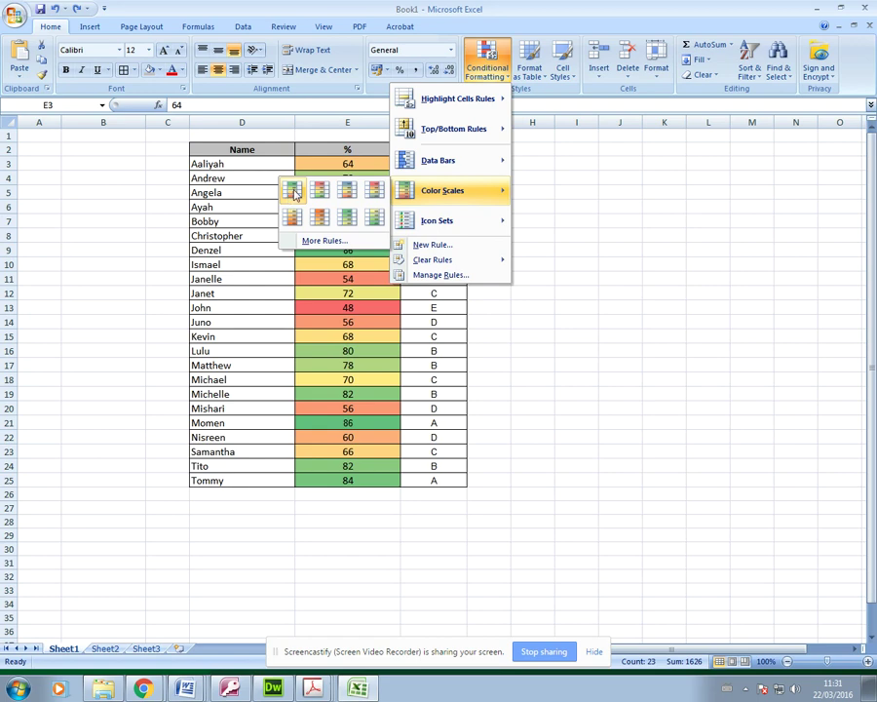
left_click(293, 192)
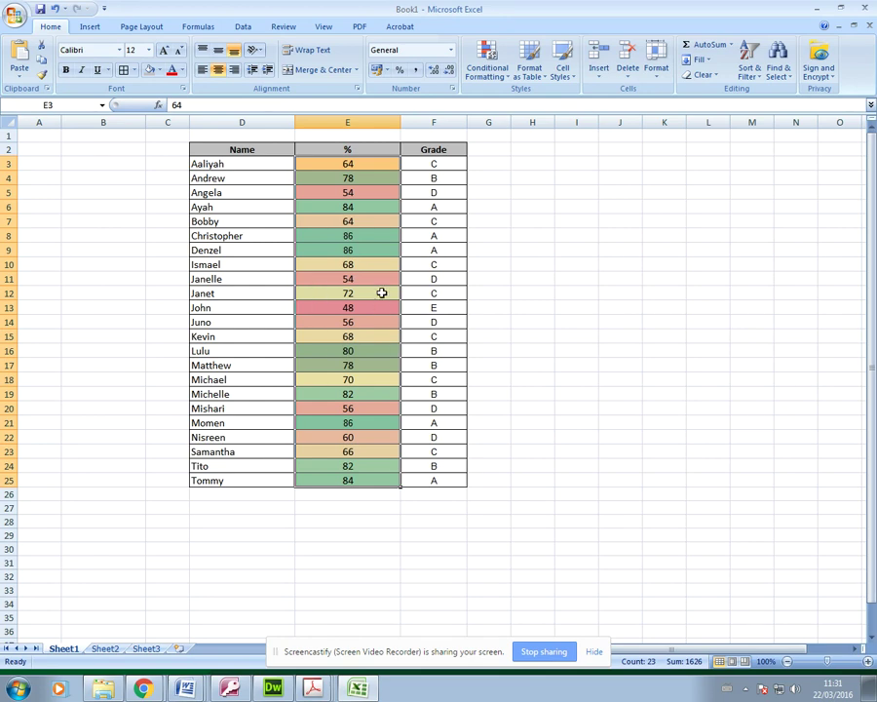
key("ctrl+z")
left_click(502, 78)
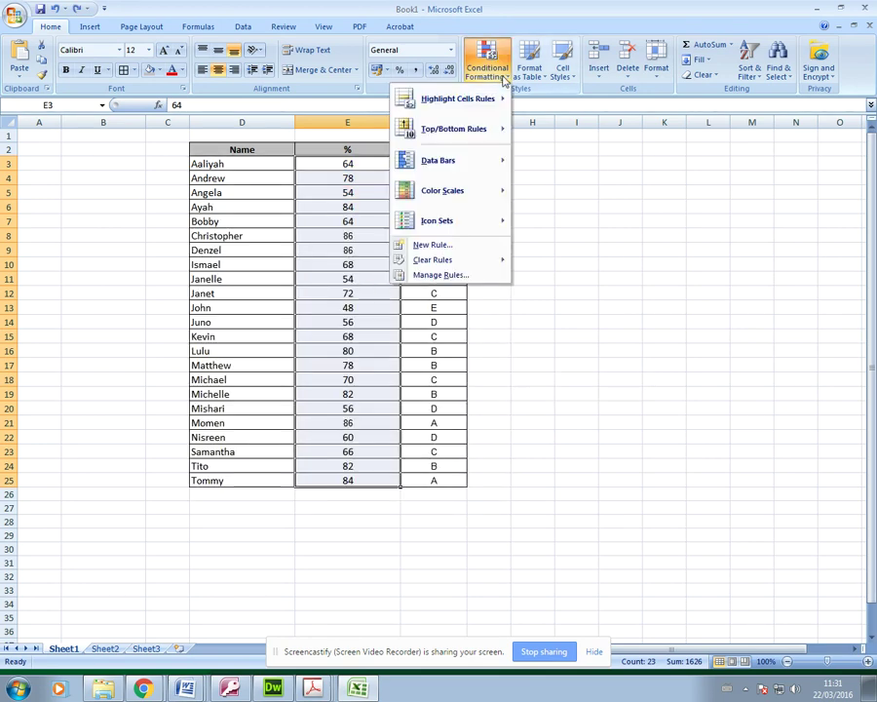
mouse_move(479, 162)
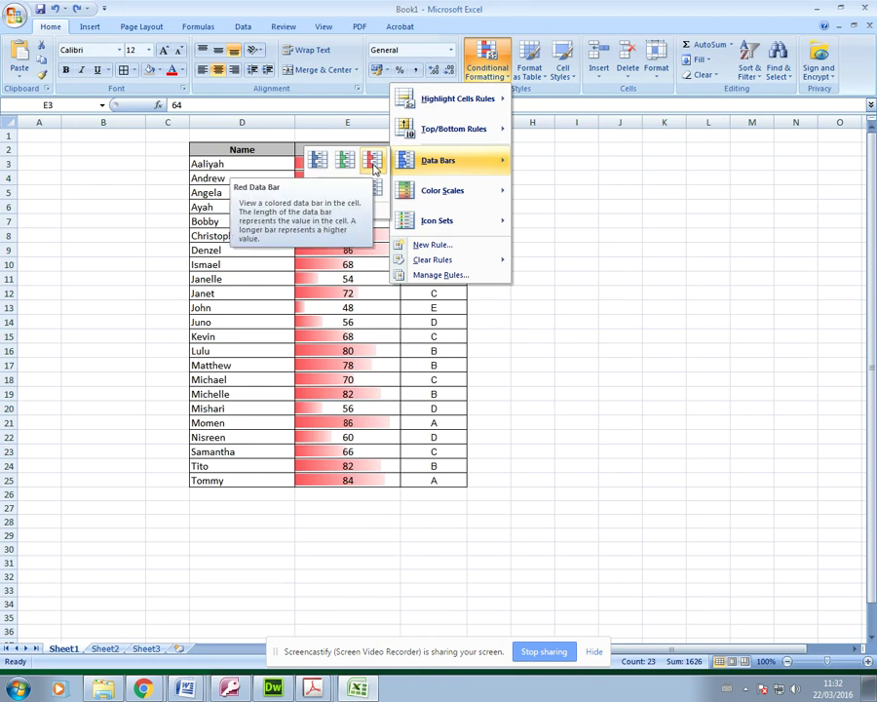
left_click(339, 187)
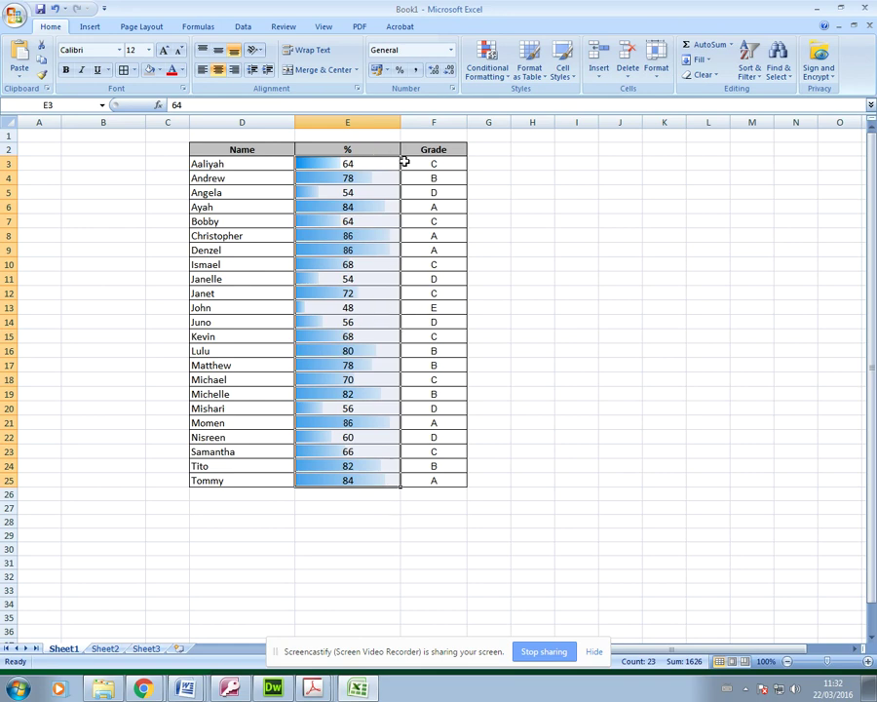
left_click(318, 422)
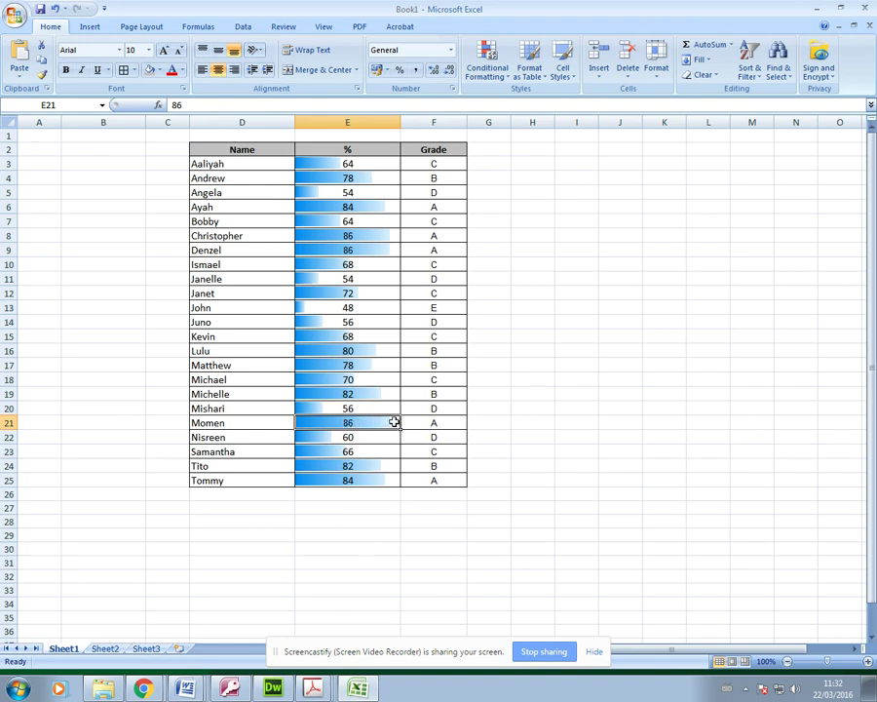
left_click(311, 307)
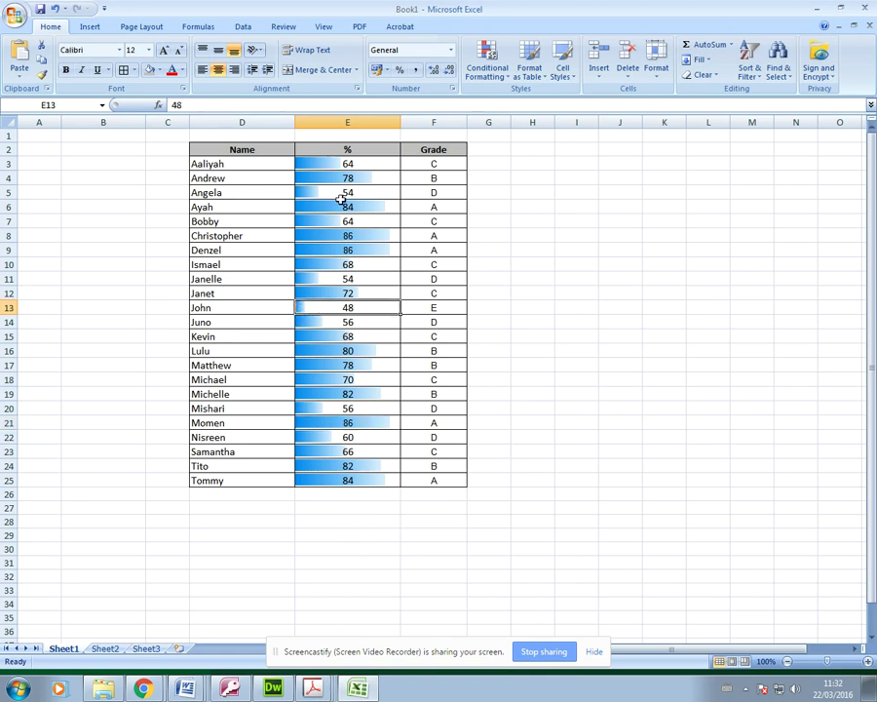
left_click(359, 324)
left_click(364, 308)
key("ctrl+z")
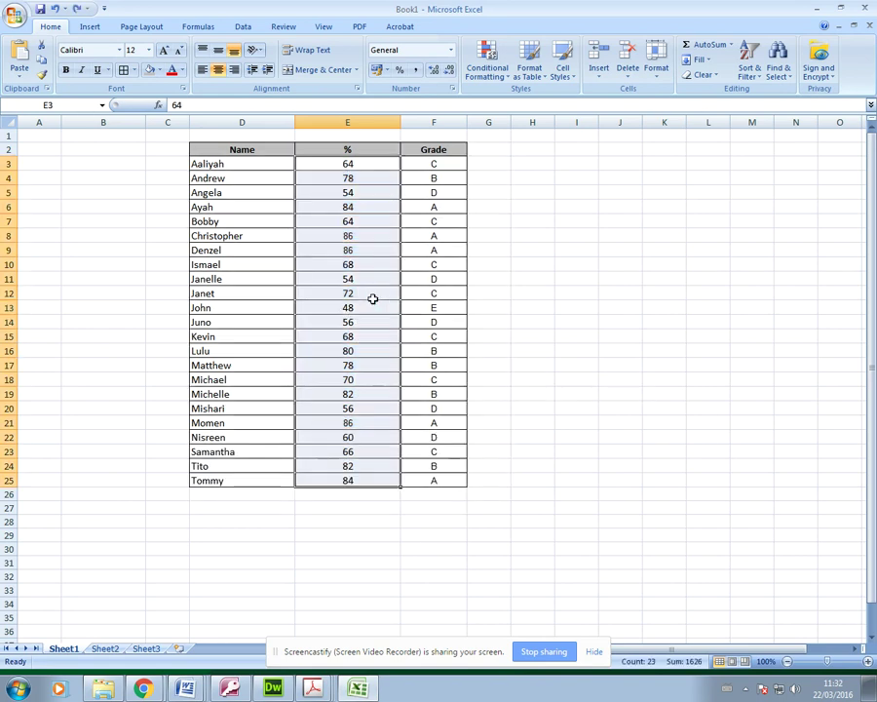
Step: Start a Greater Than highlight rule on the percentage scores
left_click(492, 73)
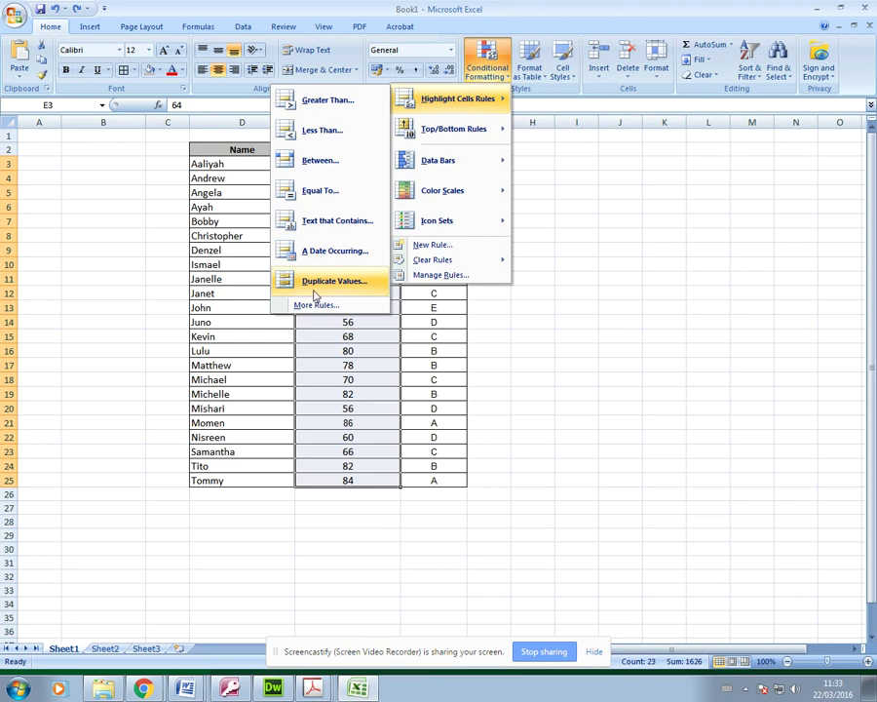
left_click(323, 102)
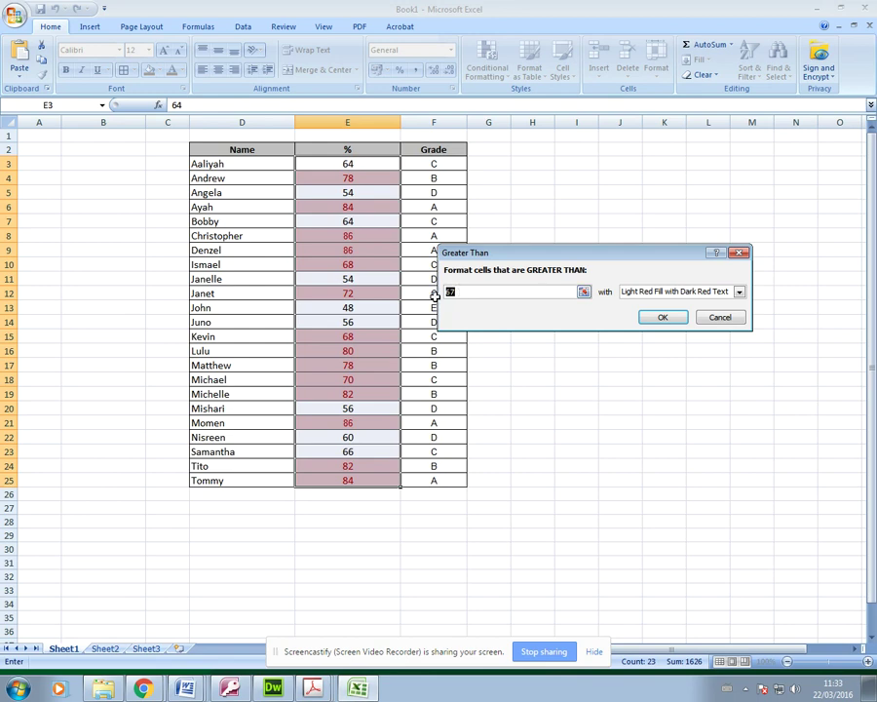
Step: Preview yellow and green presets for the greater-than-67 rule, then choose Custom Format
left_click(617, 293)
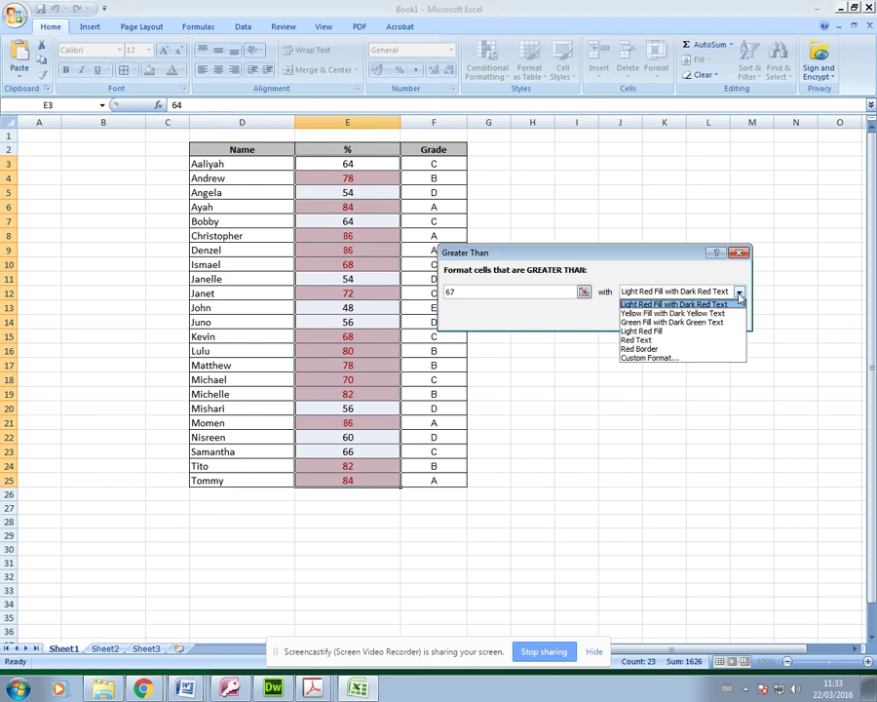
left_click(641, 312)
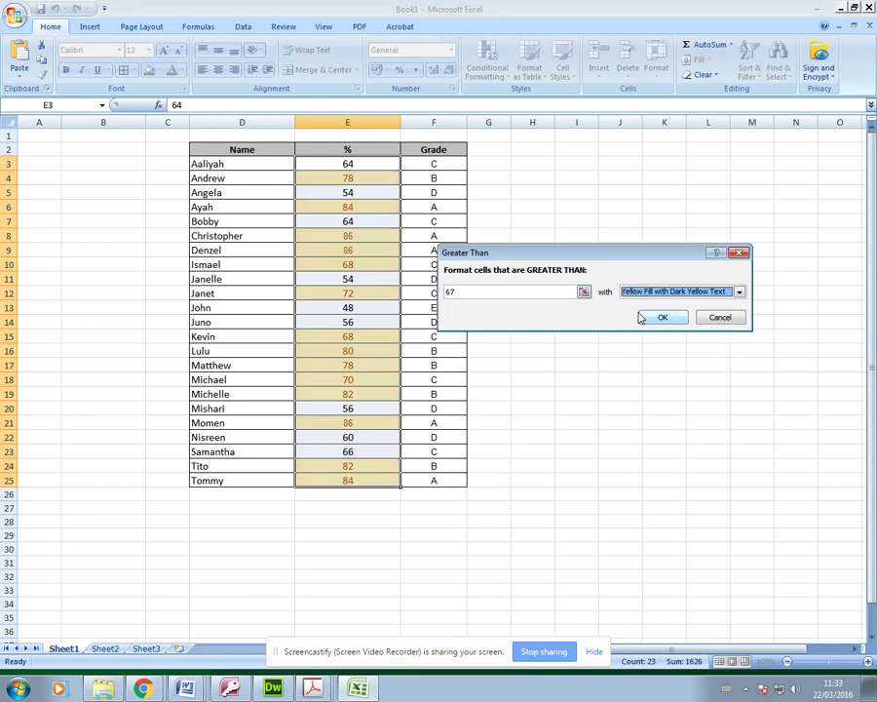
left_click(731, 292)
left_click(683, 320)
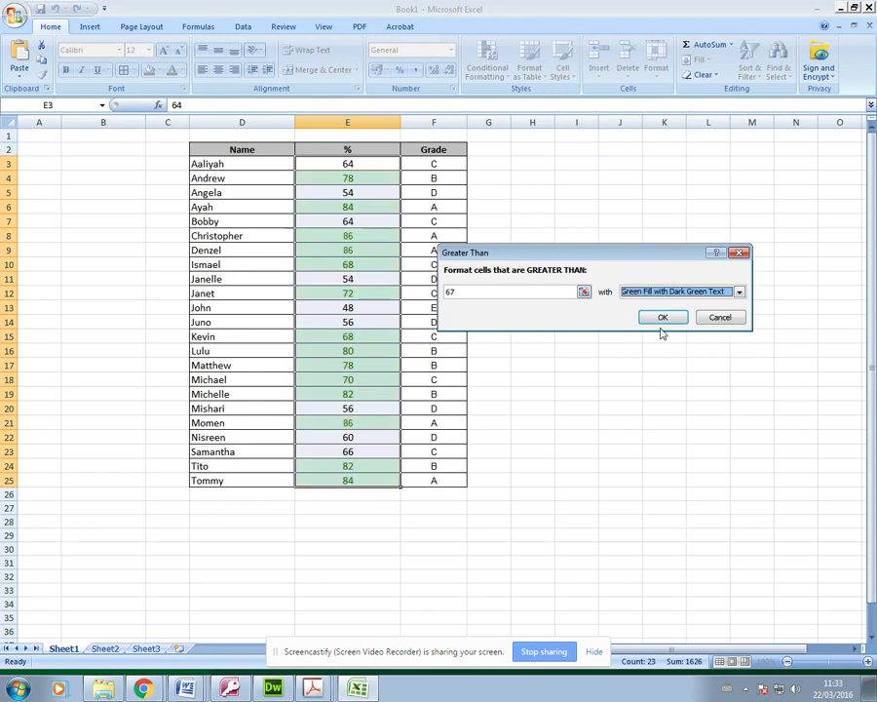
left_click(738, 293)
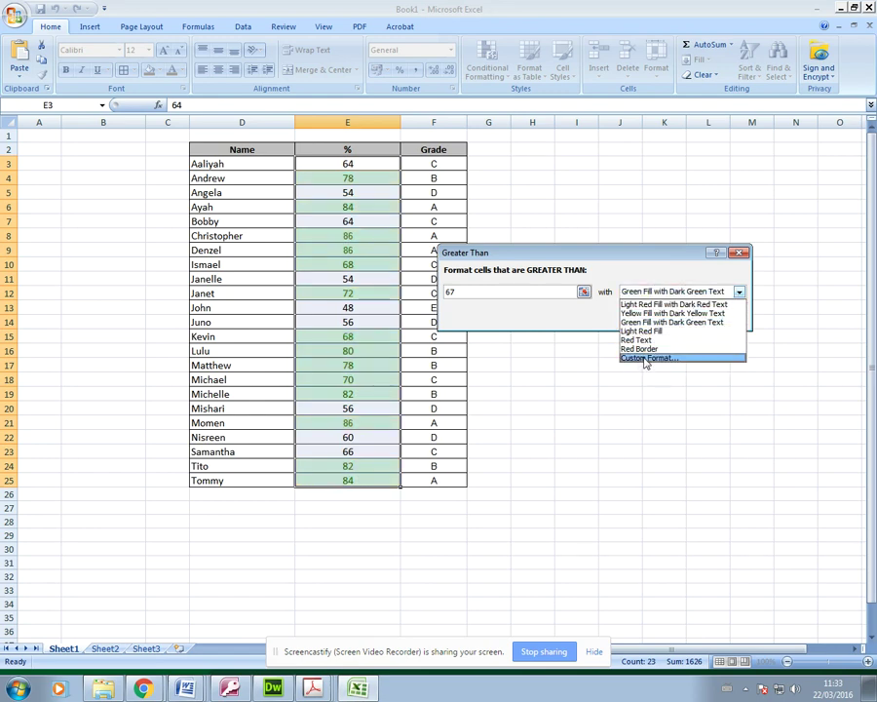
left_click(644, 359)
left_click_drag(509, 123, 587, 178)
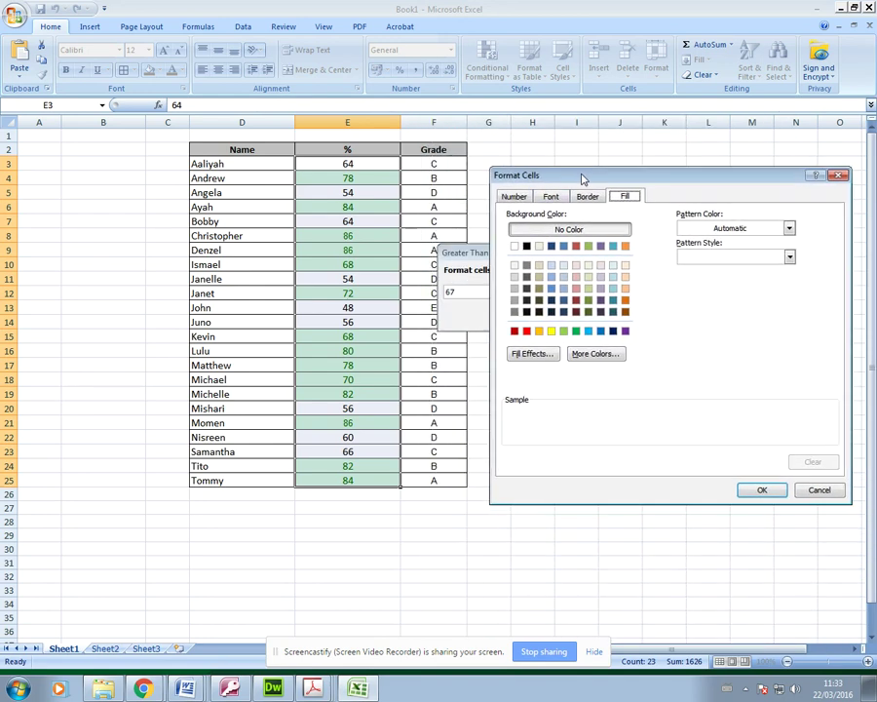
Step: Give the rule a solid green fill and a threshold of 80, then cancel it
left_click(576, 332)
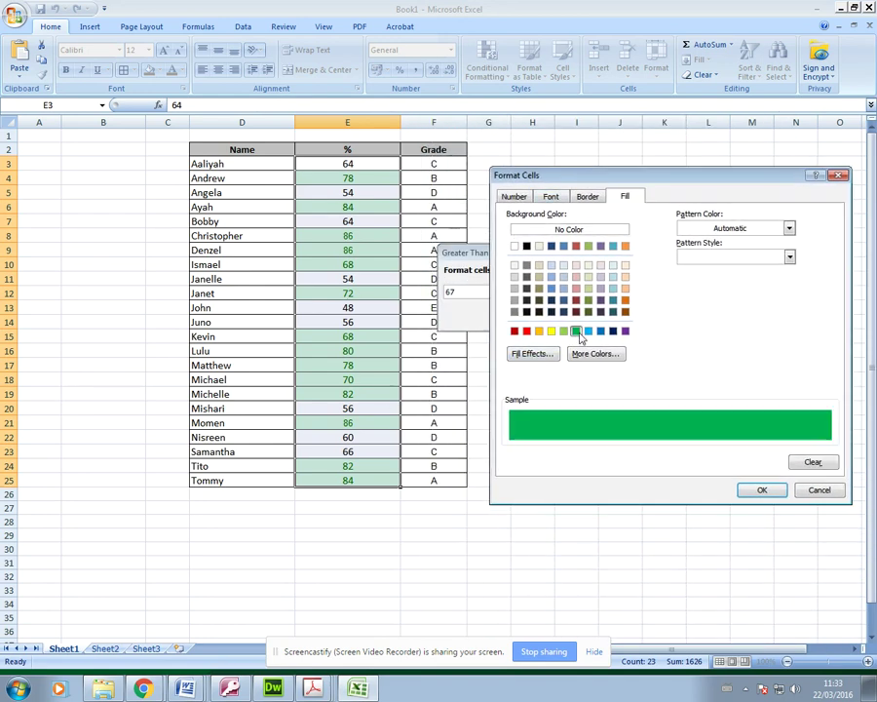
left_click(763, 491)
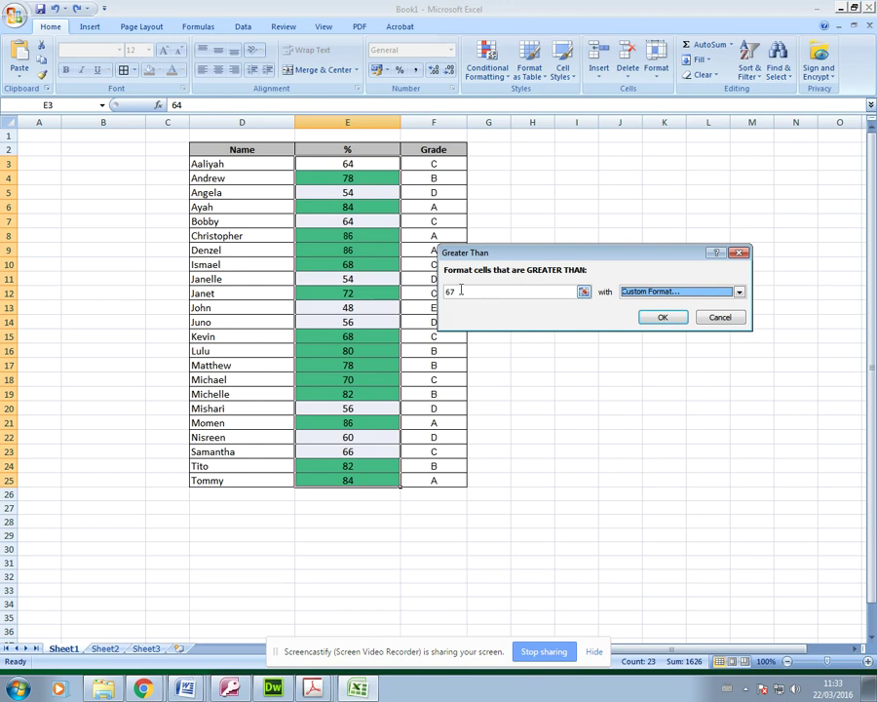
left_click_drag(461, 291, 412, 293)
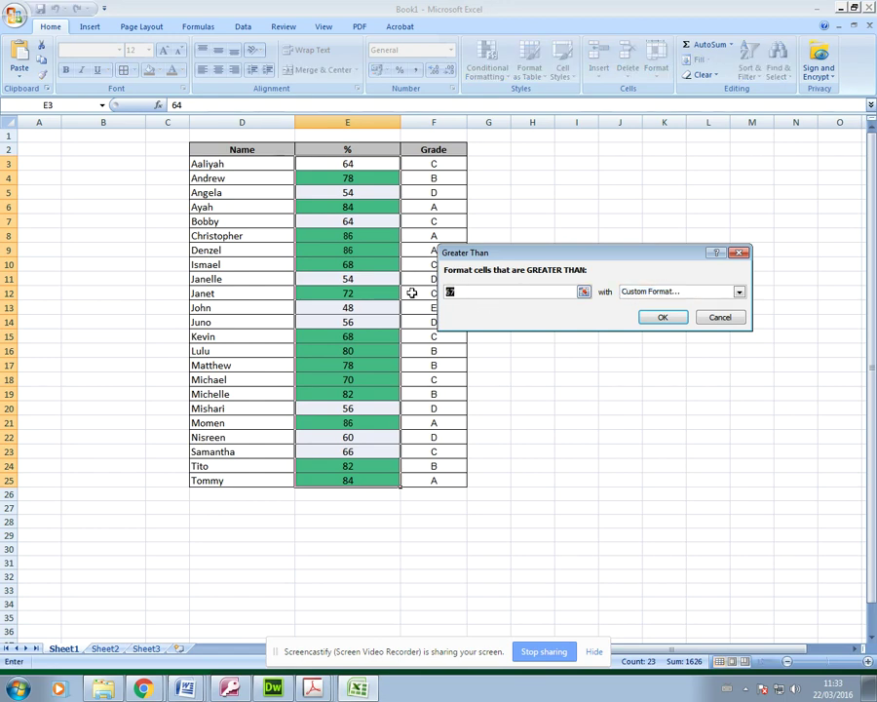
type("80")
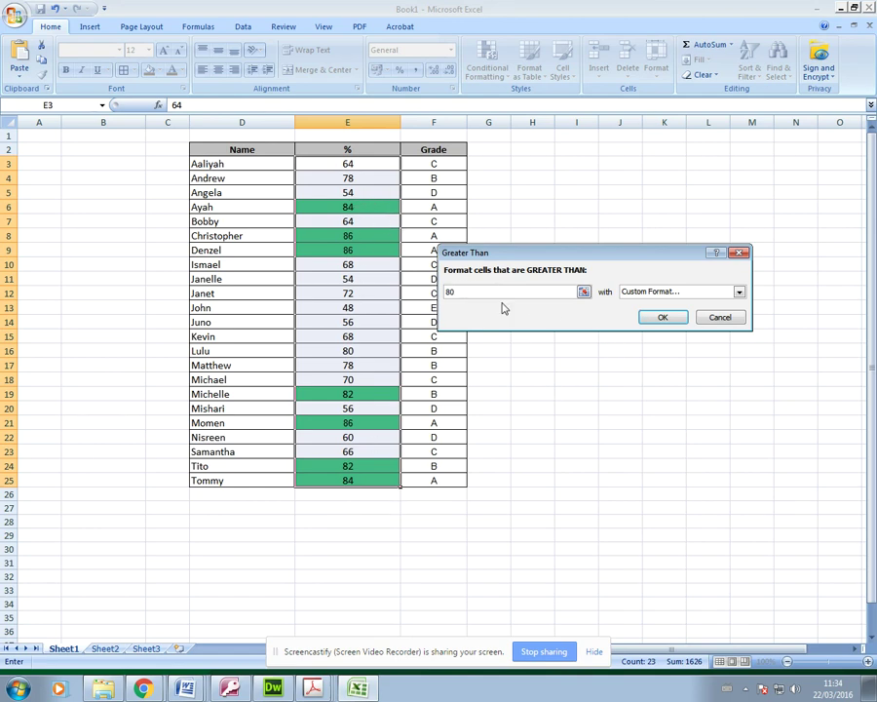
left_click(723, 317)
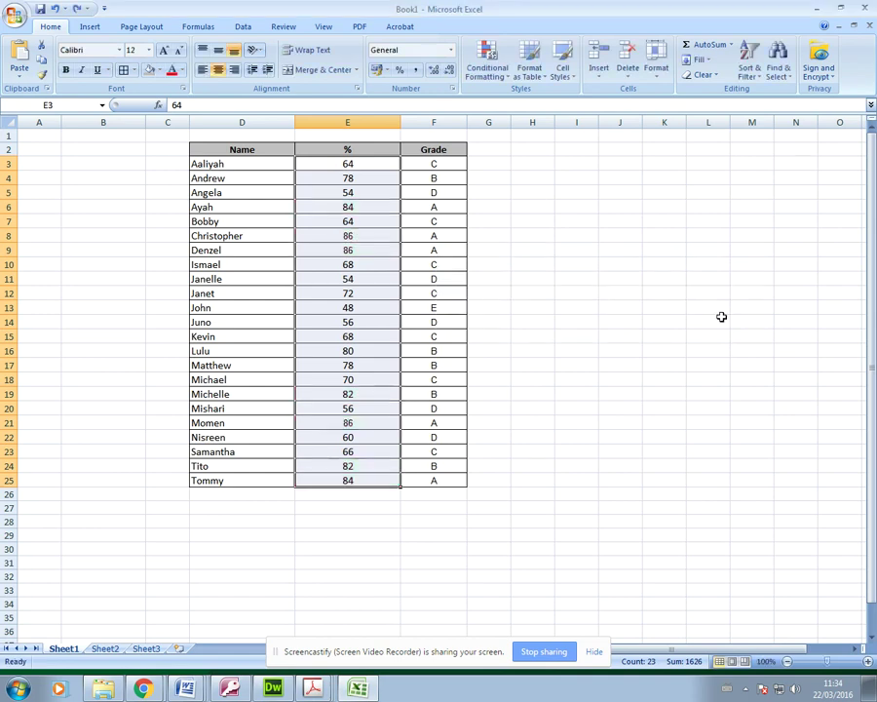
Step: Preview a Less Than 50 rule with Red Text on the percentages, then cancel it
left_click(501, 80)
mouse_move(467, 99)
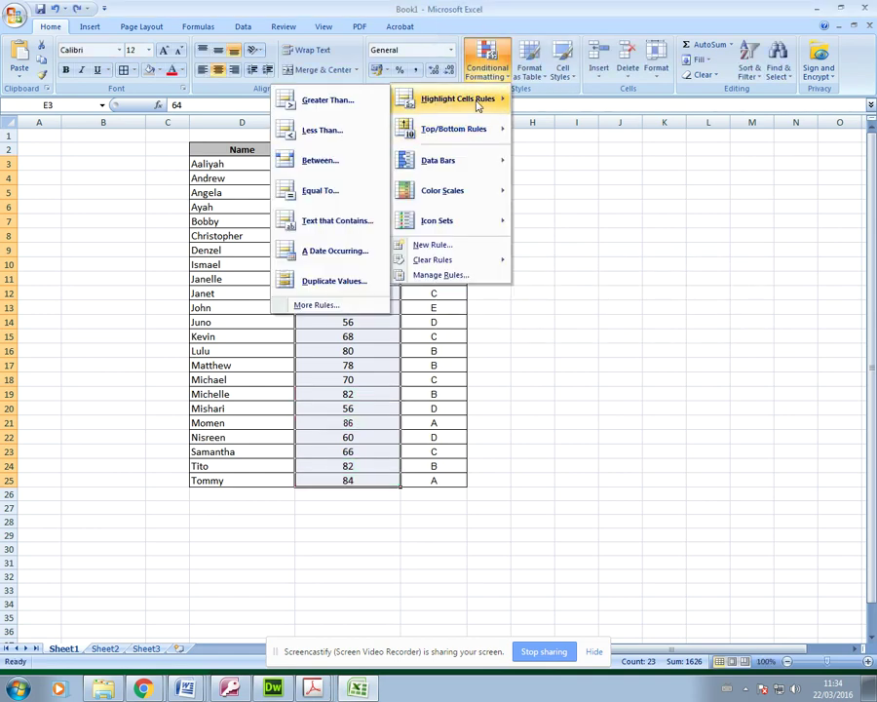
left_click(307, 130)
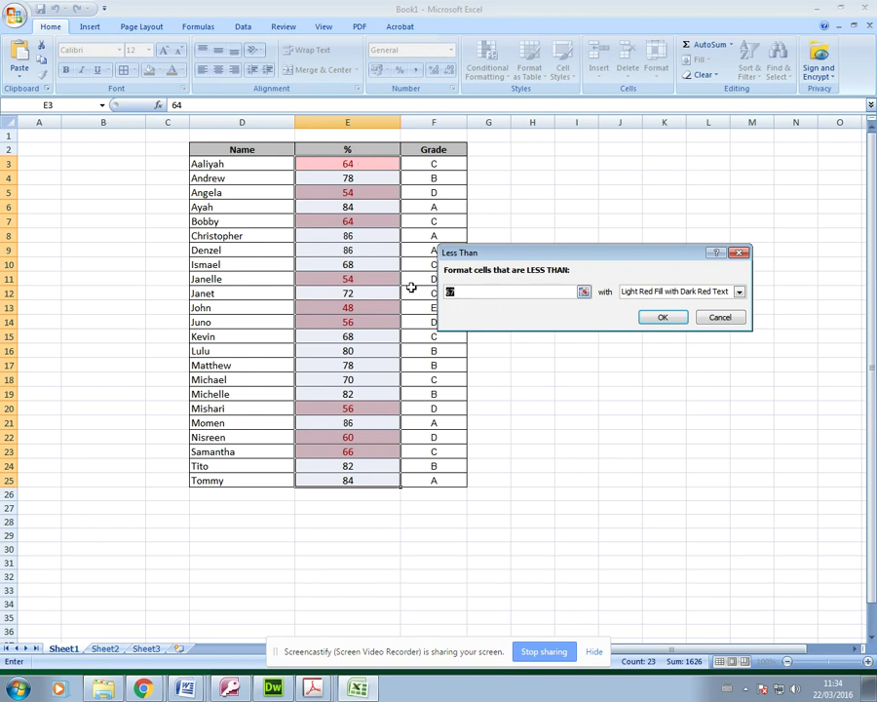
type("50")
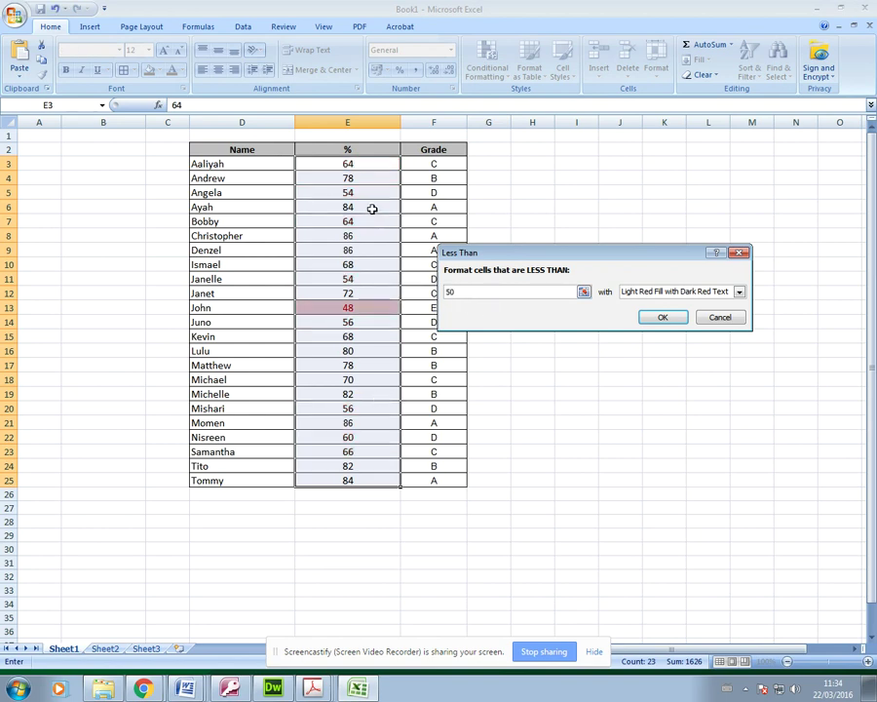
left_click(739, 292)
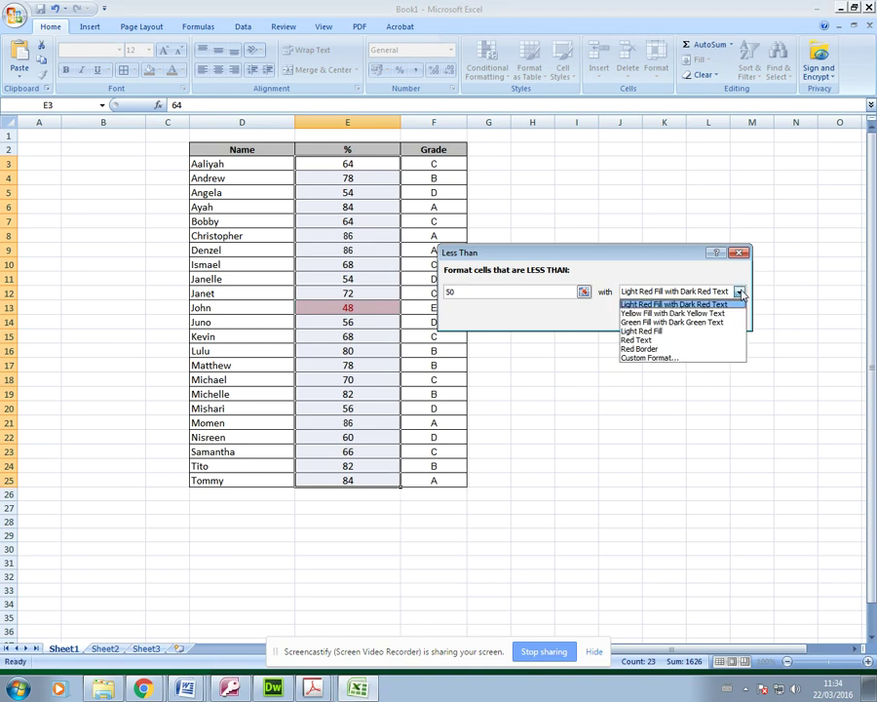
left_click(638, 340)
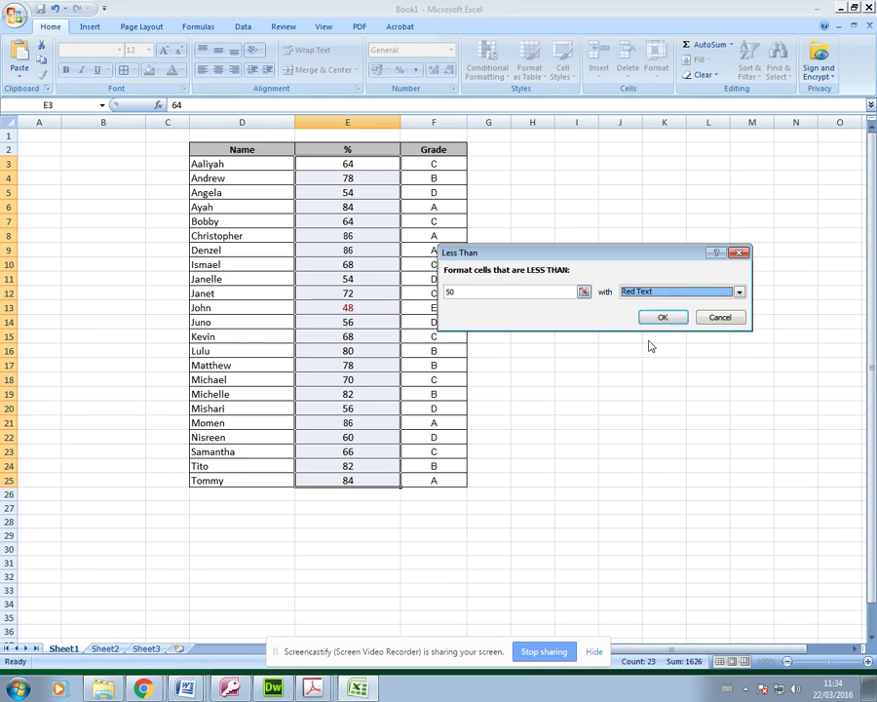
left_click(739, 319)
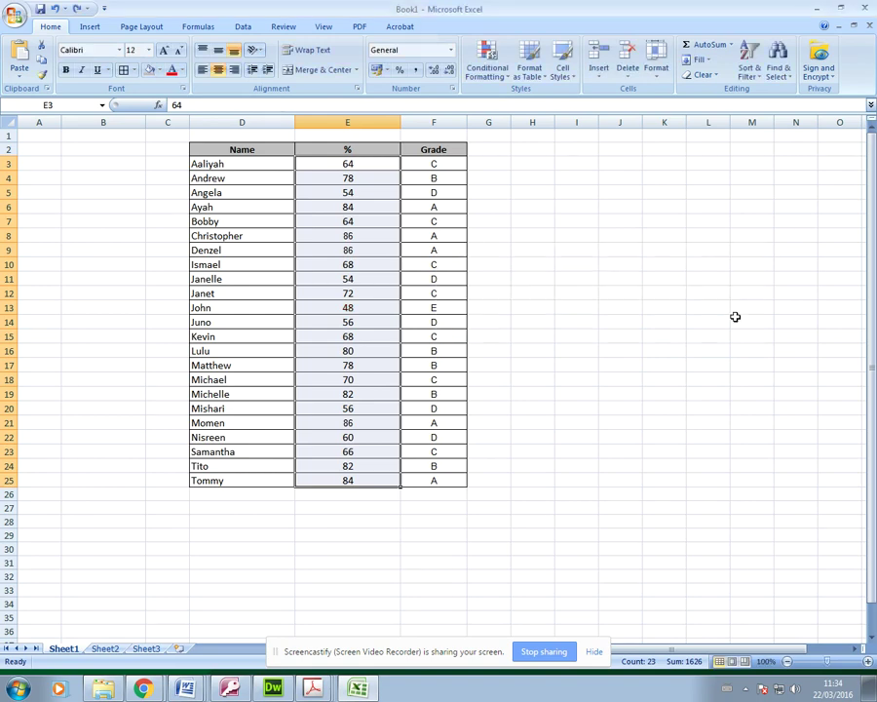
Step: Preview a Top 10 Items rule with custom green fill, cancel it, and reopen Top/Bottom Rules
left_click(487, 59)
mouse_move(484, 133)
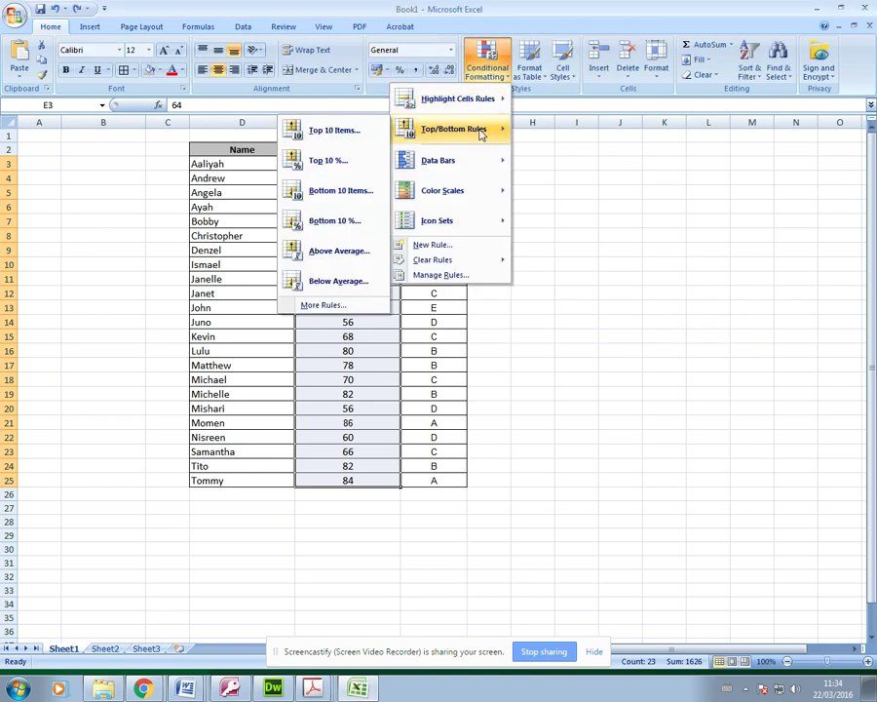
left_click(327, 139)
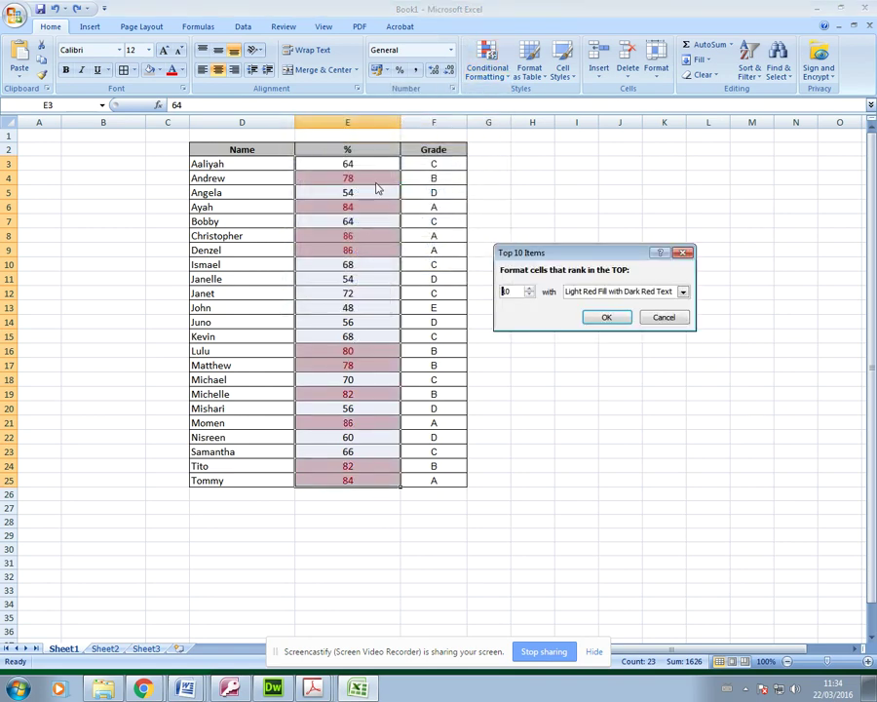
left_click(683, 296)
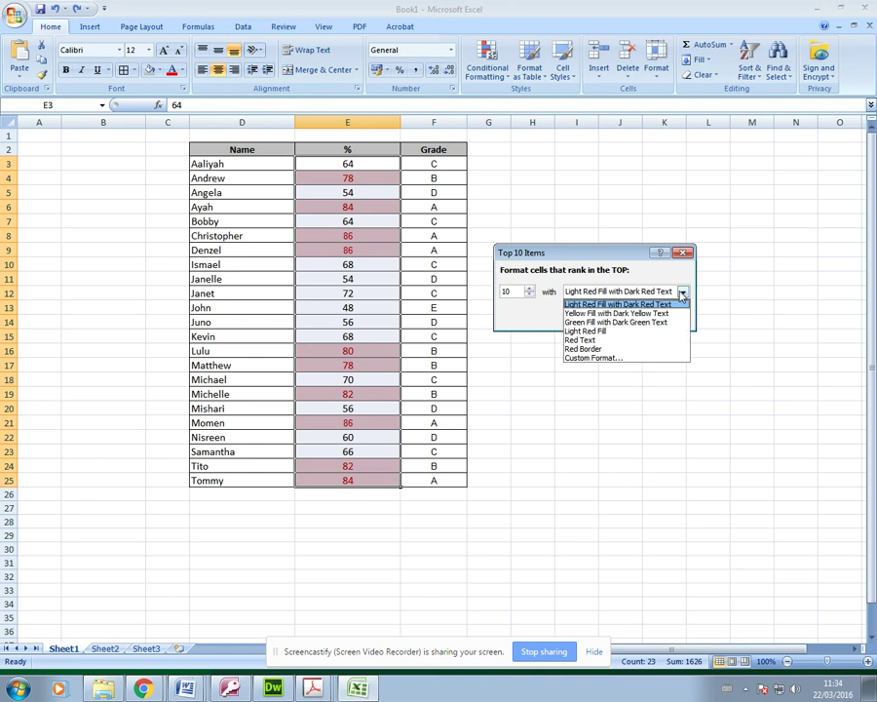
left_click(611, 359)
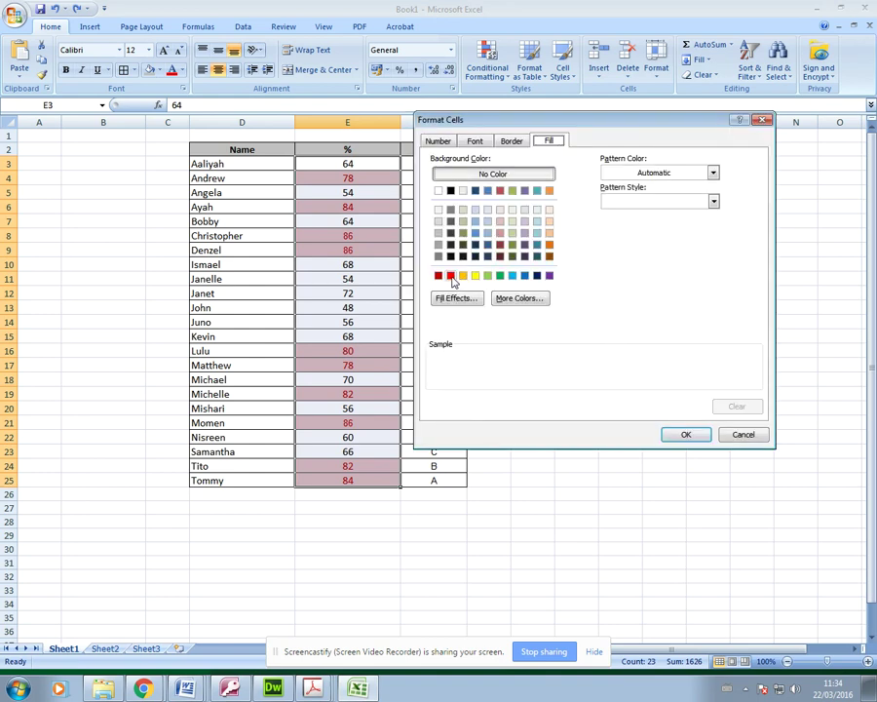
left_click(500, 276)
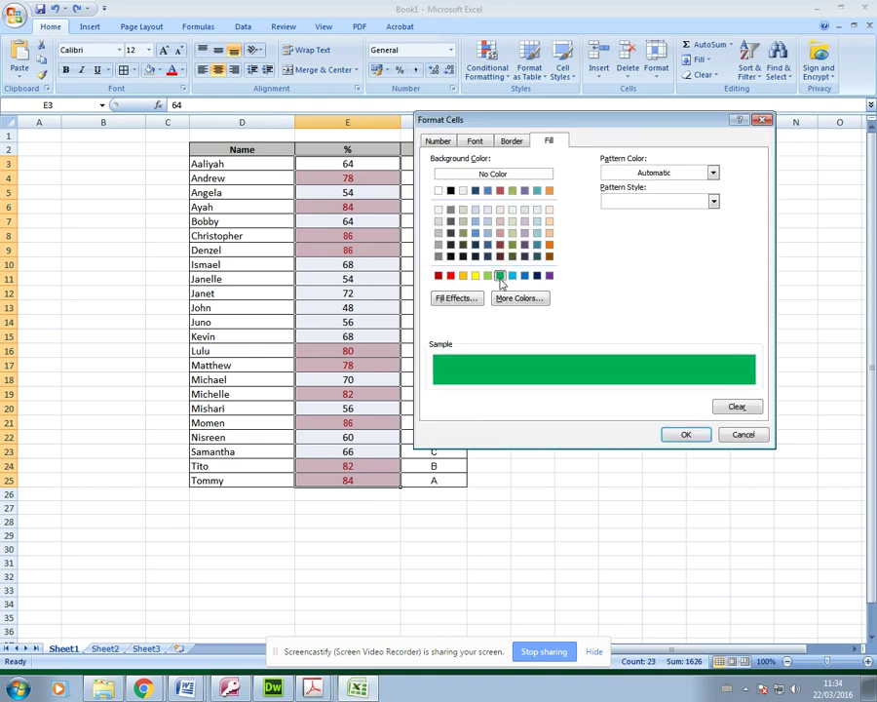
left_click(685, 433)
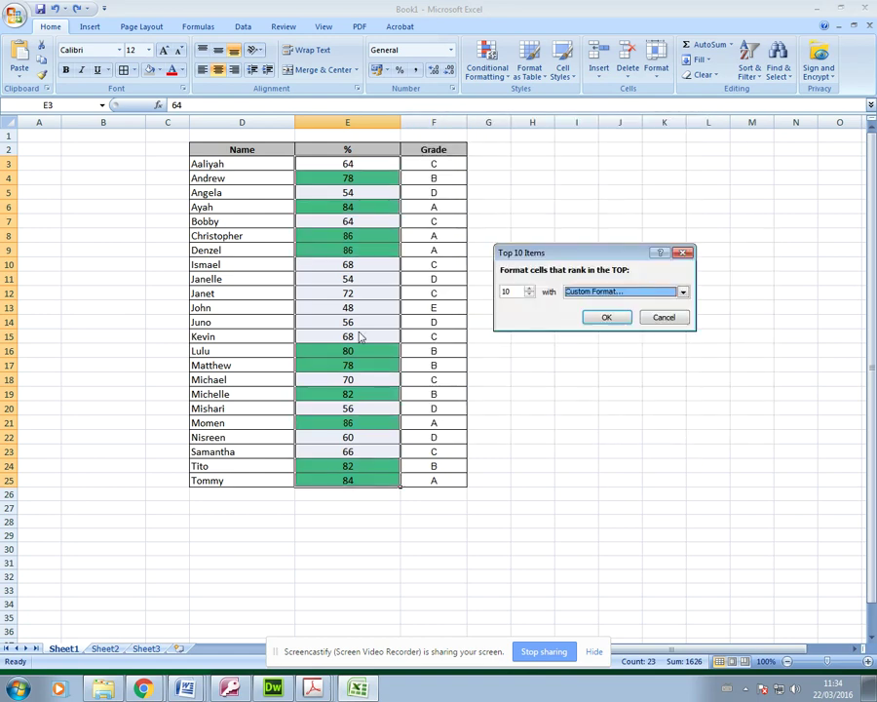
left_click(670, 318)
left_click(496, 81)
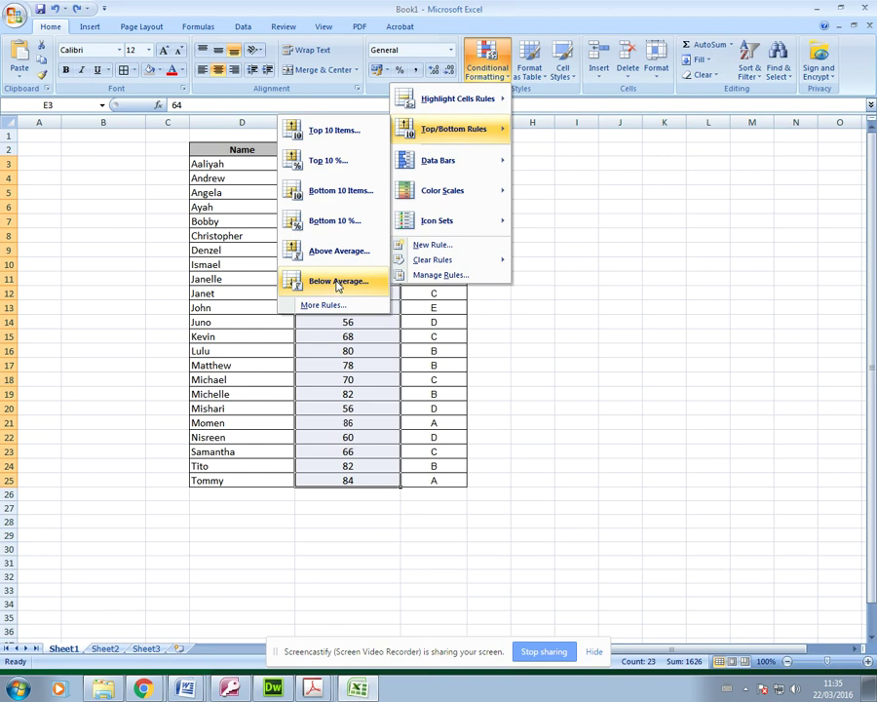
Step: Preview and cancel the Below Average rule, then select the grades in F3:F25
left_click(337, 282)
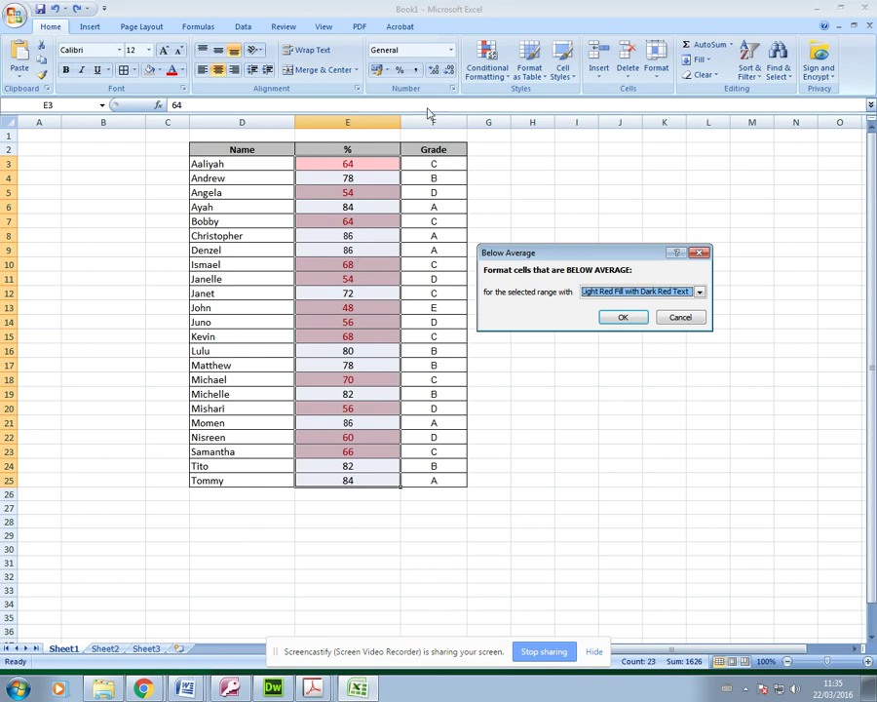
left_click(698, 314)
left_click(442, 224)
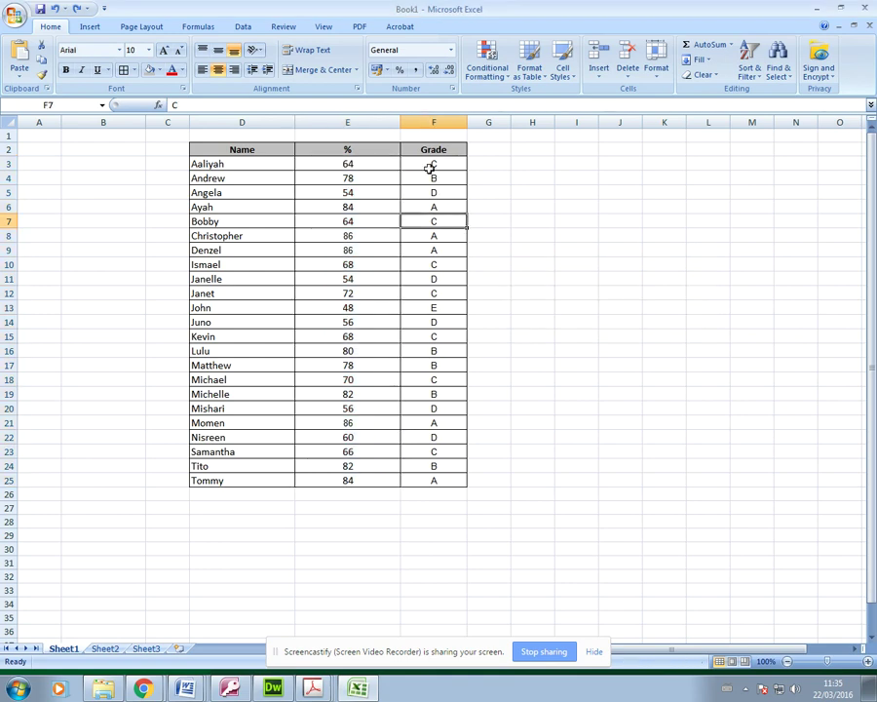
left_click_drag(430, 164, 431, 478)
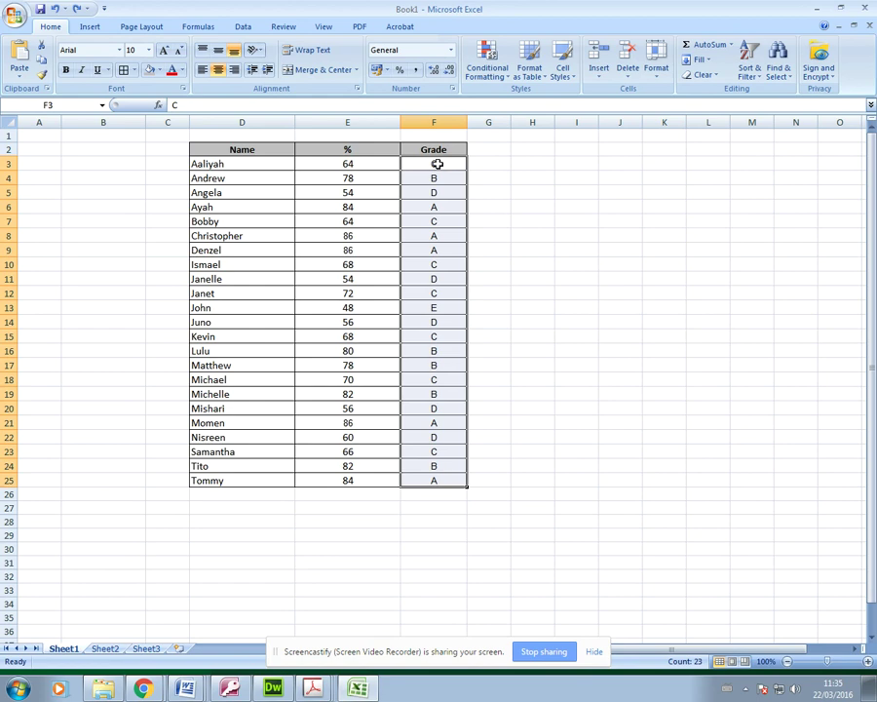
Step: Preview a Less Than C rule on the grades, cancel it, and reopen Conditional Formatting
left_click(500, 82)
mouse_move(469, 101)
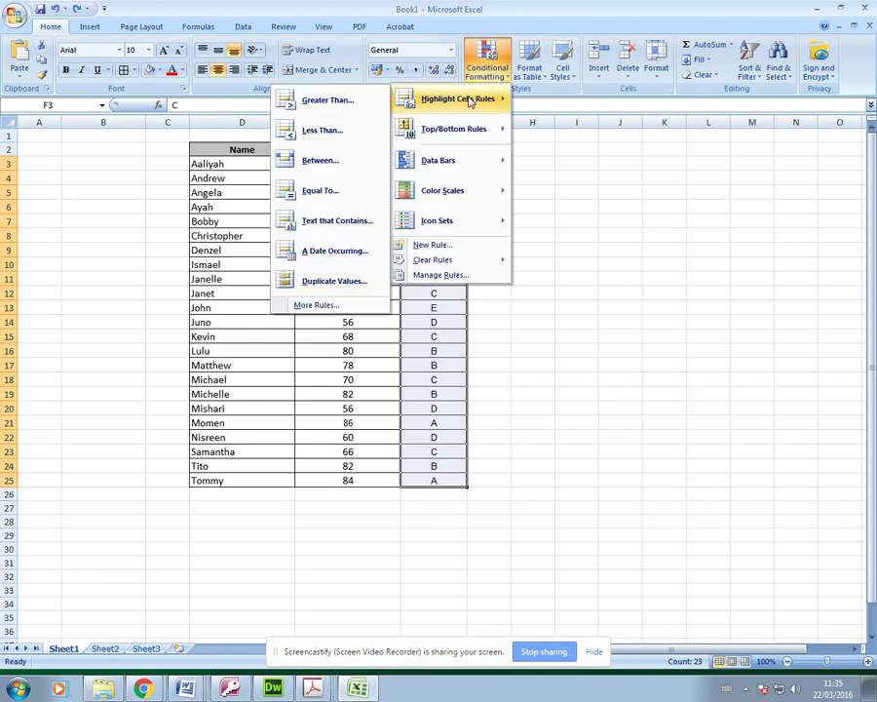
left_click(322, 131)
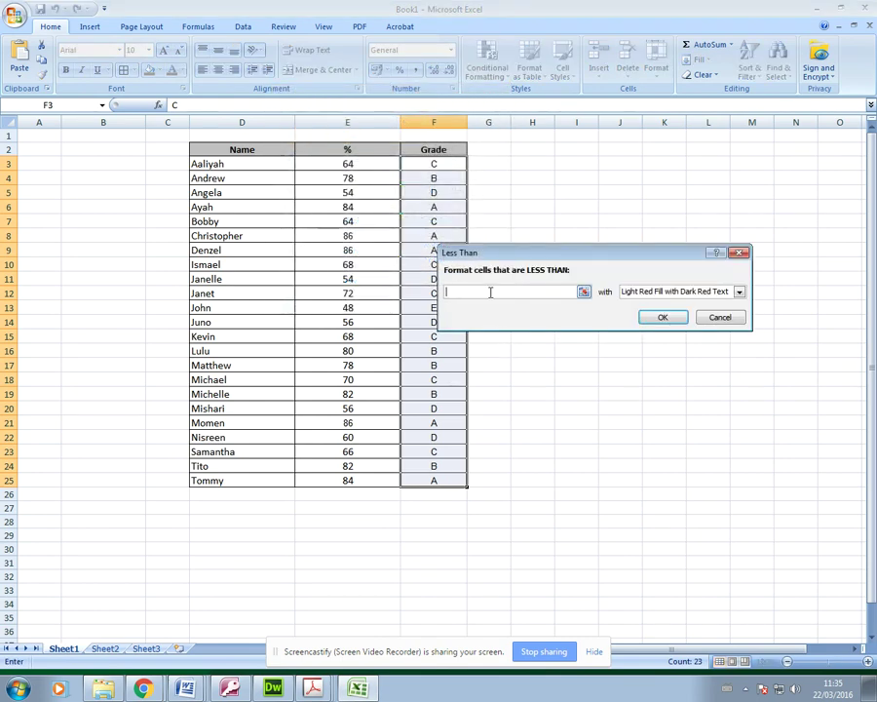
type("C")
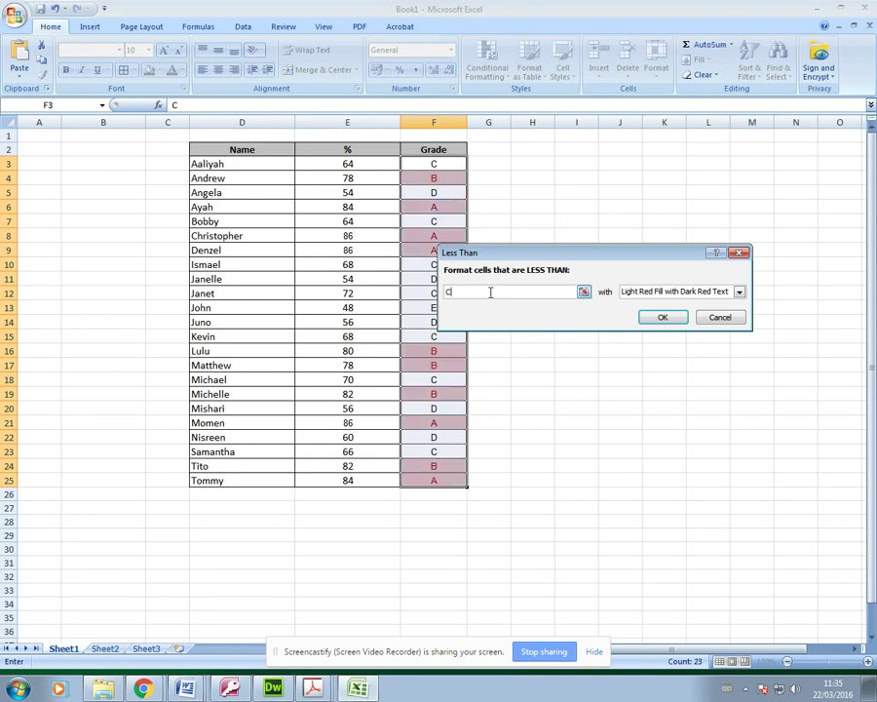
left_click(720, 319)
left_click(487, 61)
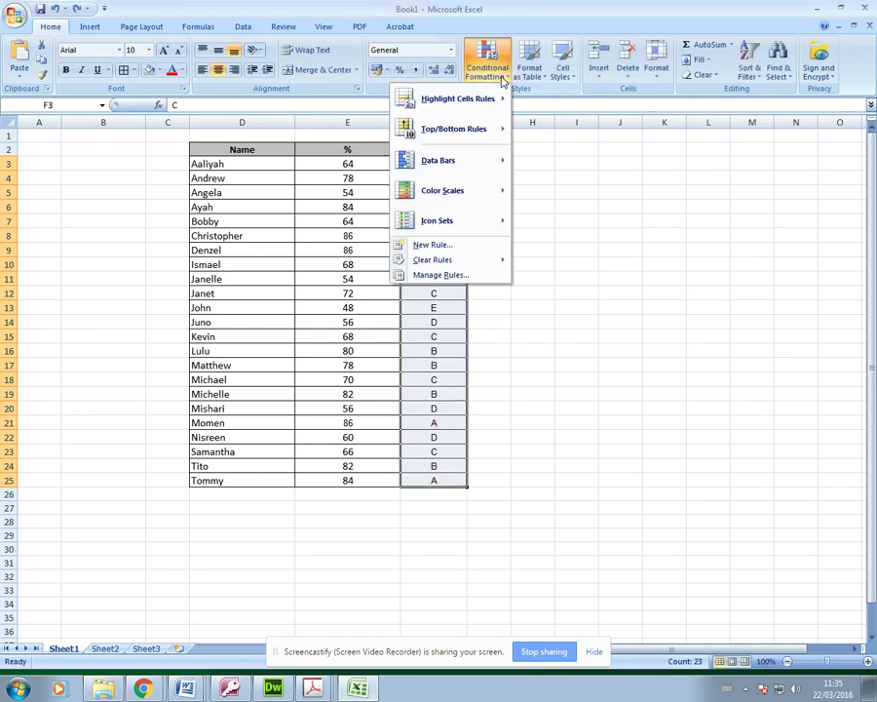
mouse_move(490, 108)
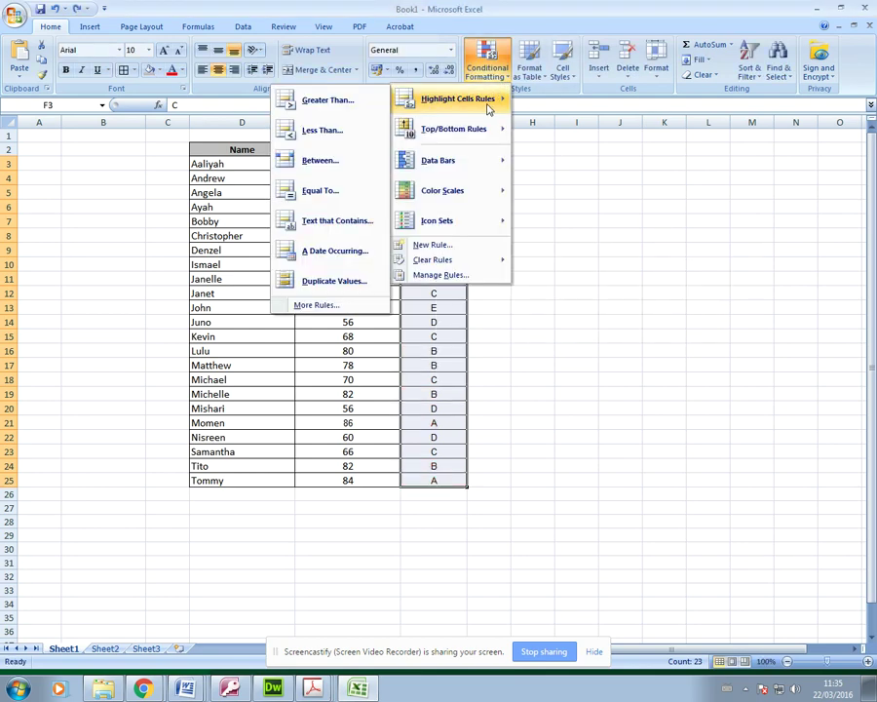
left_click(334, 223)
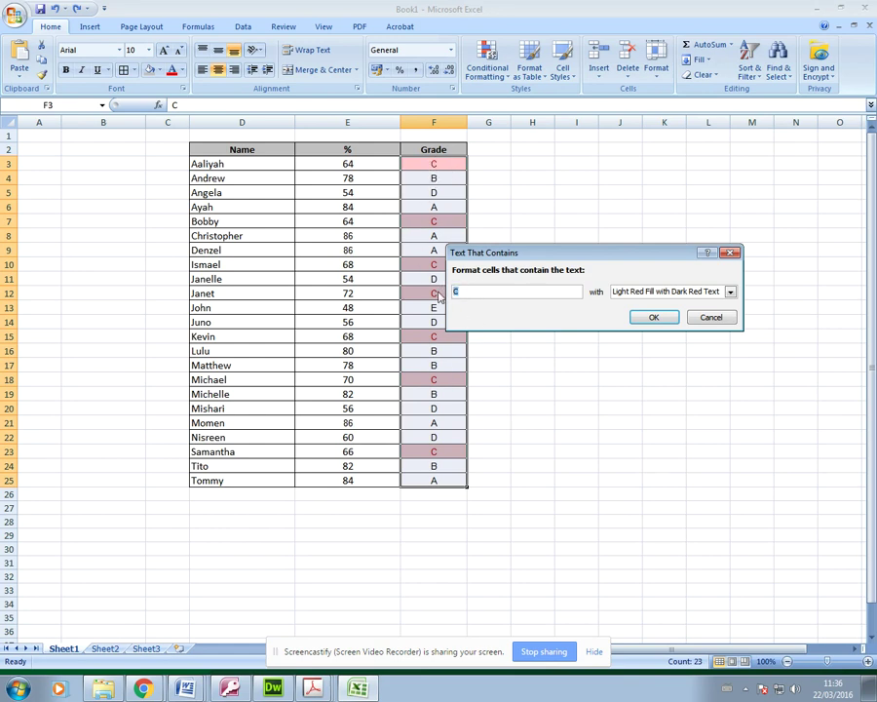
type("D")
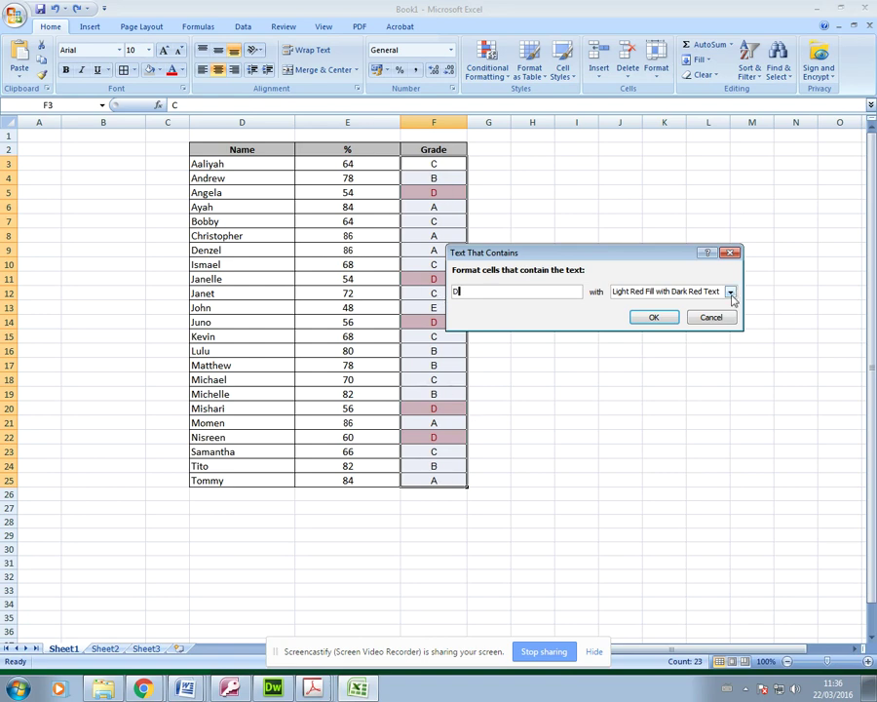
left_click(711, 317)
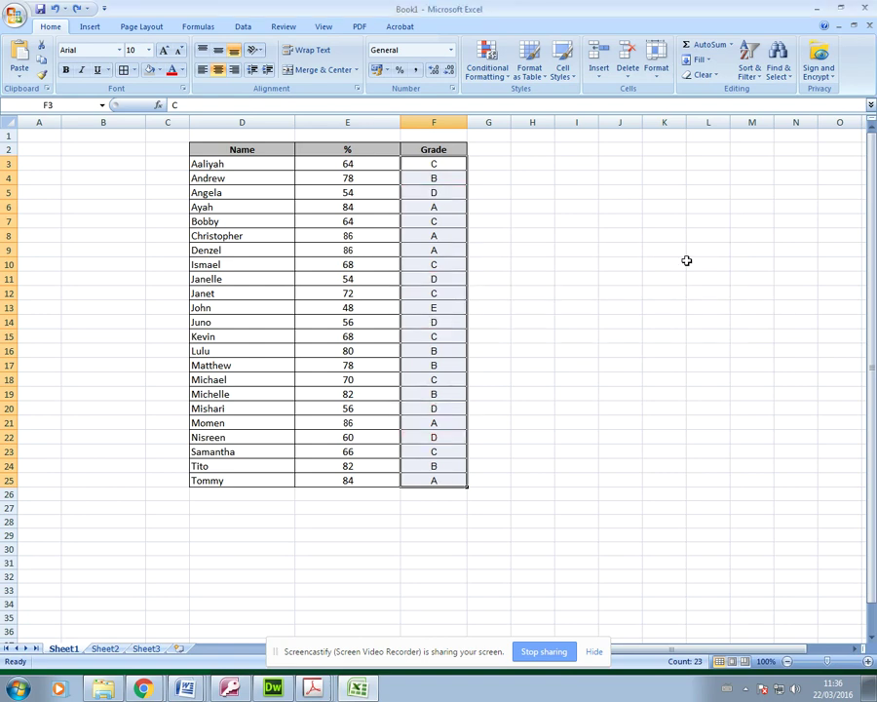
left_click(506, 81)
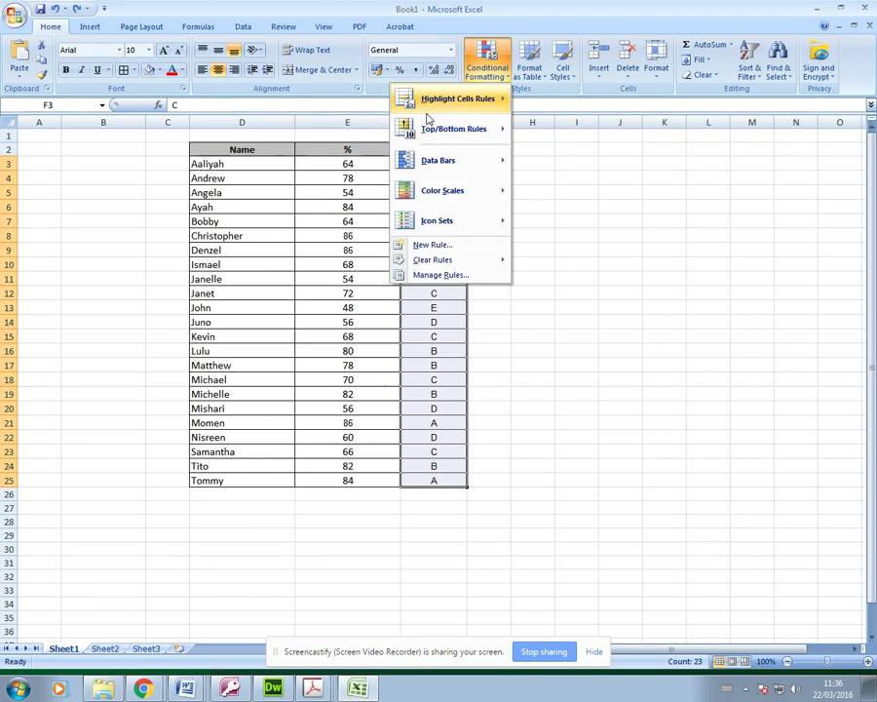
Step: Create a New Rule giving green fill to grades containing the specific text A
mouse_move(439, 105)
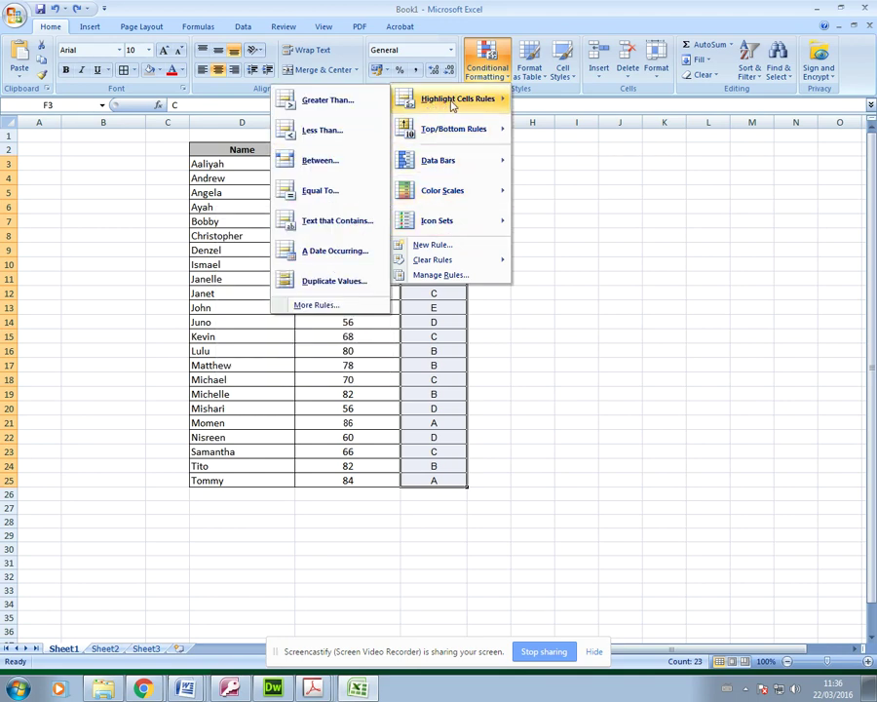
left_click(433, 245)
left_click_drag(586, 164, 608, 187)
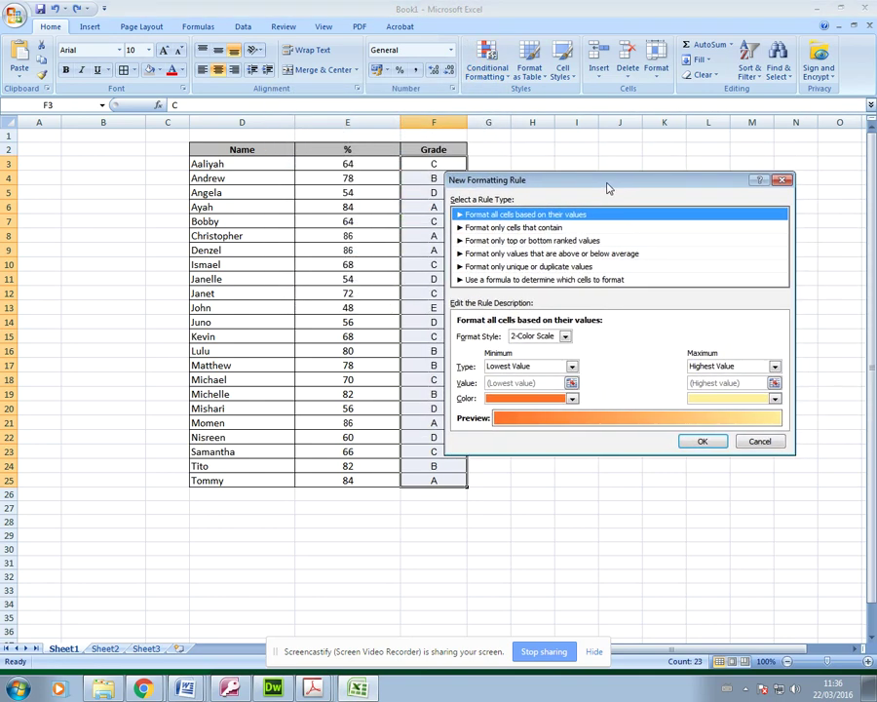
left_click(539, 228)
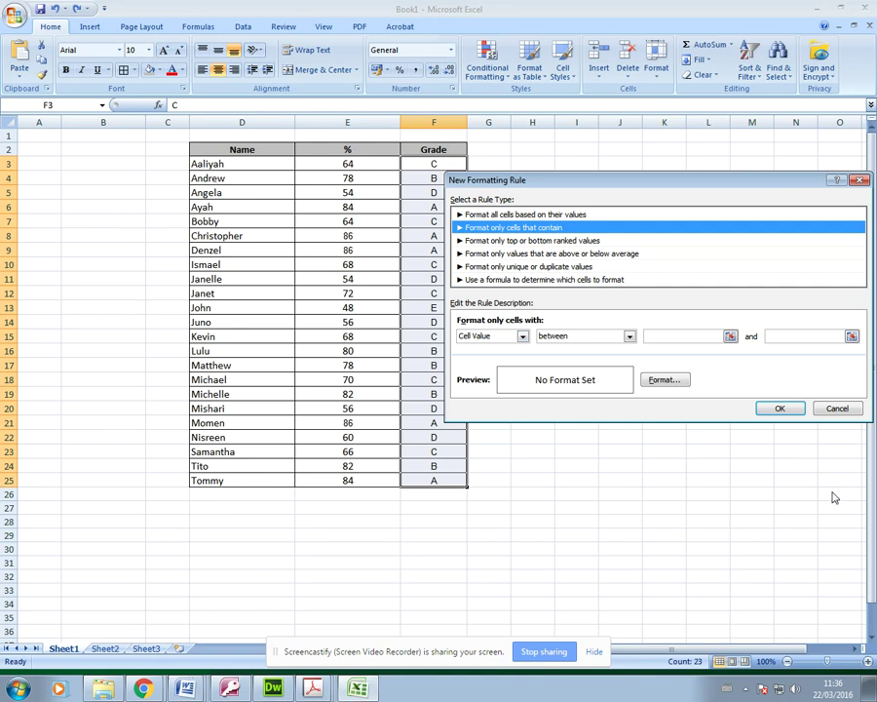
left_click(523, 335)
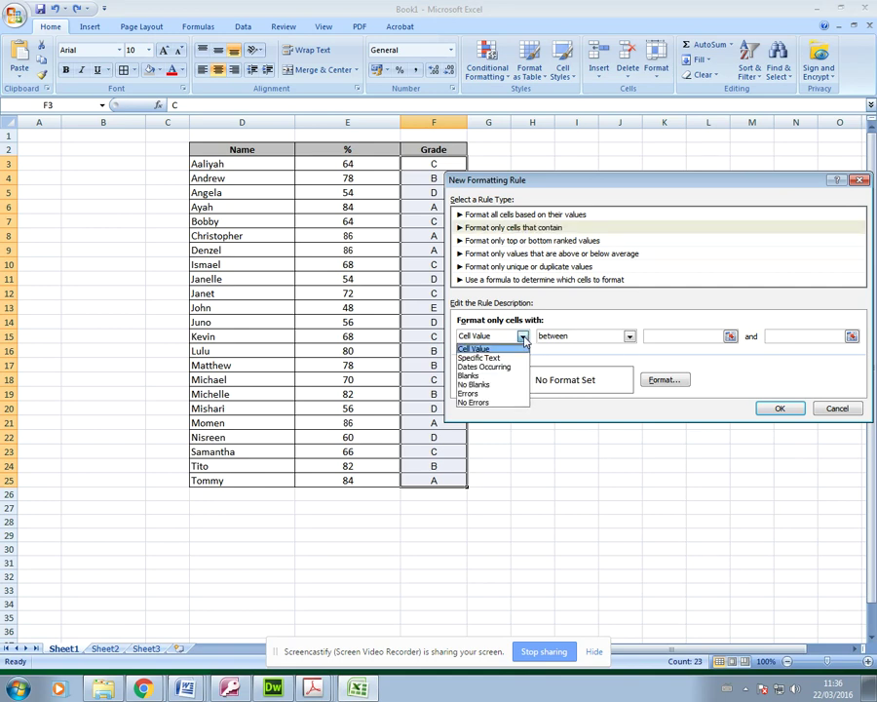
left_click(503, 360)
left_click(624, 336)
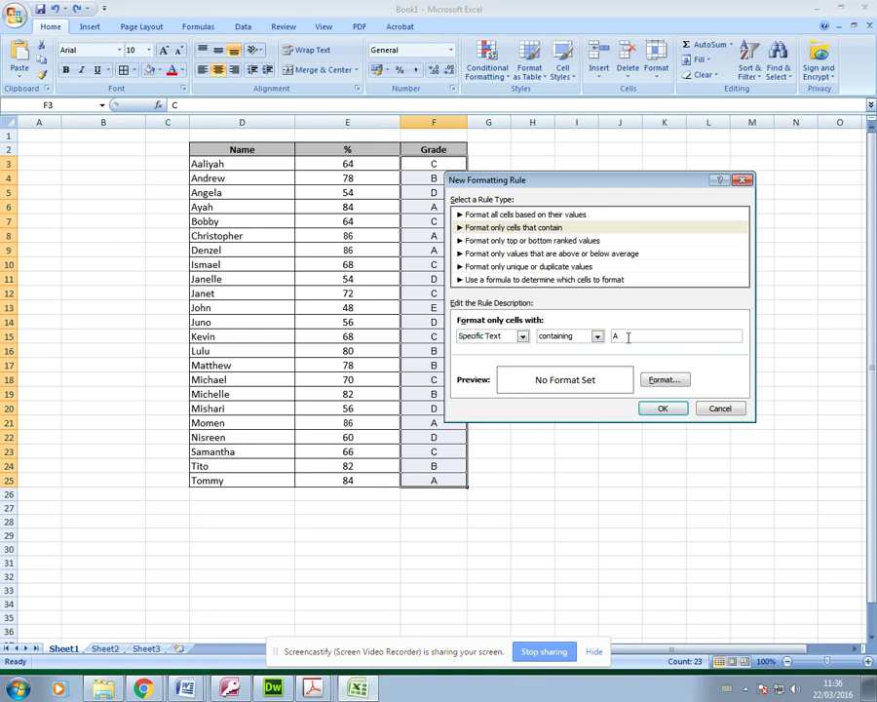
left_click(653, 382)
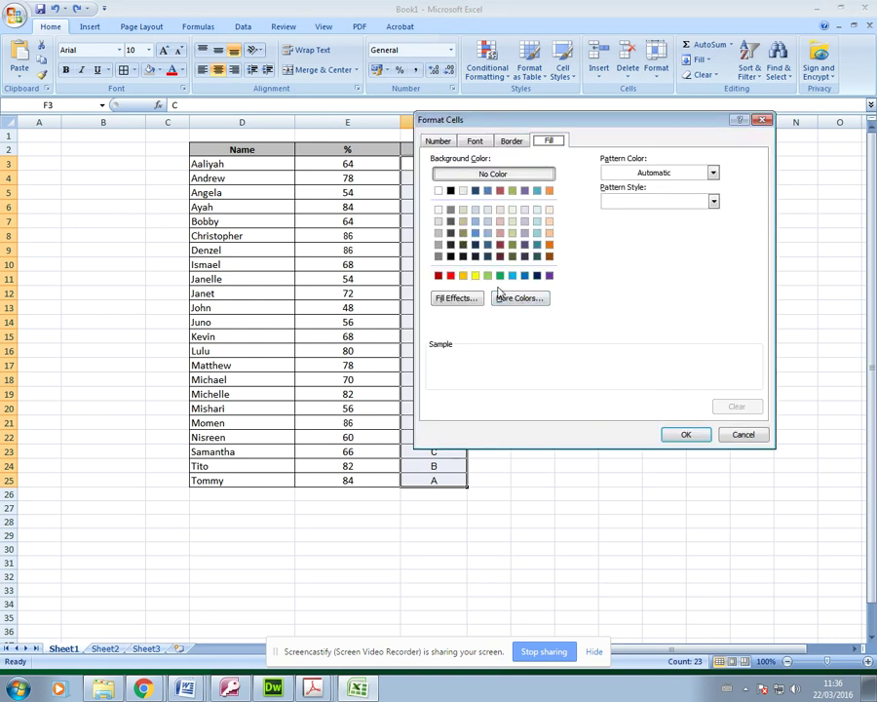
left_click(499, 275)
left_click(688, 435)
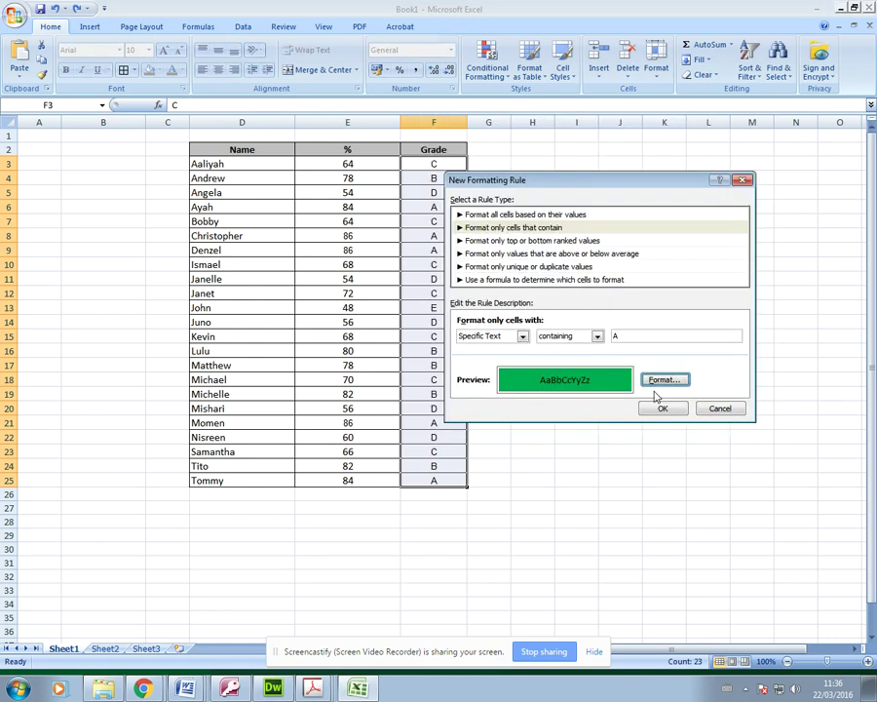
left_click(666, 410)
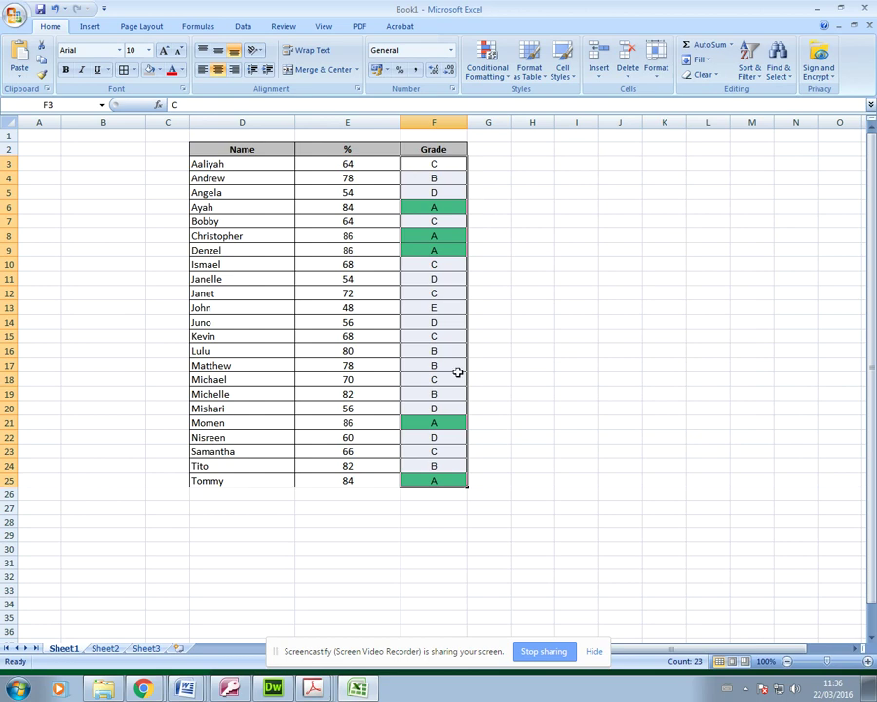
Step: Select cell F21 and clear its conditional formatting rule from that cell only
left_click(487, 67)
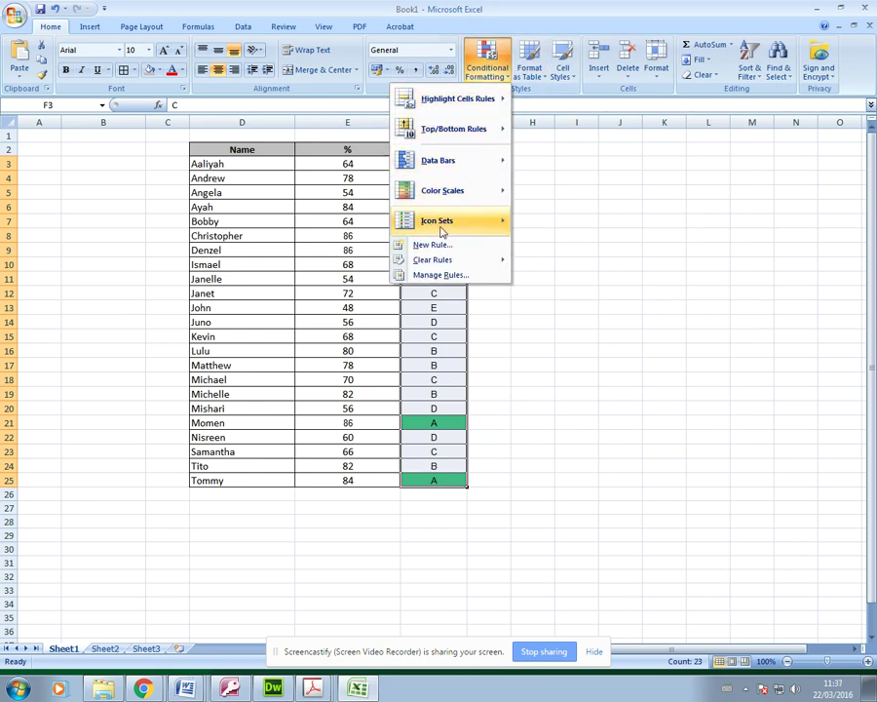
left_click(555, 481)
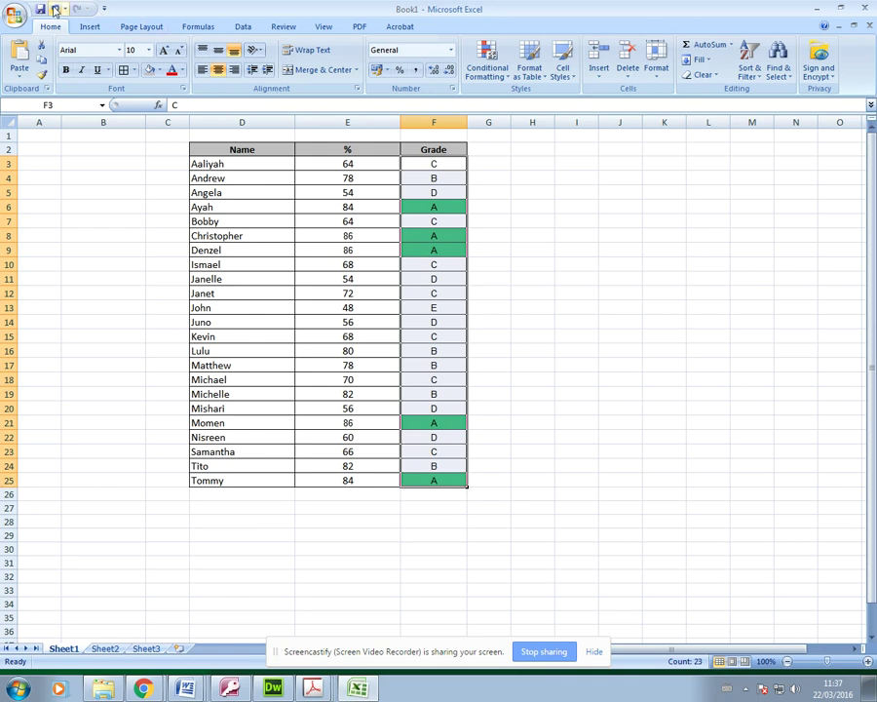
left_click(495, 76)
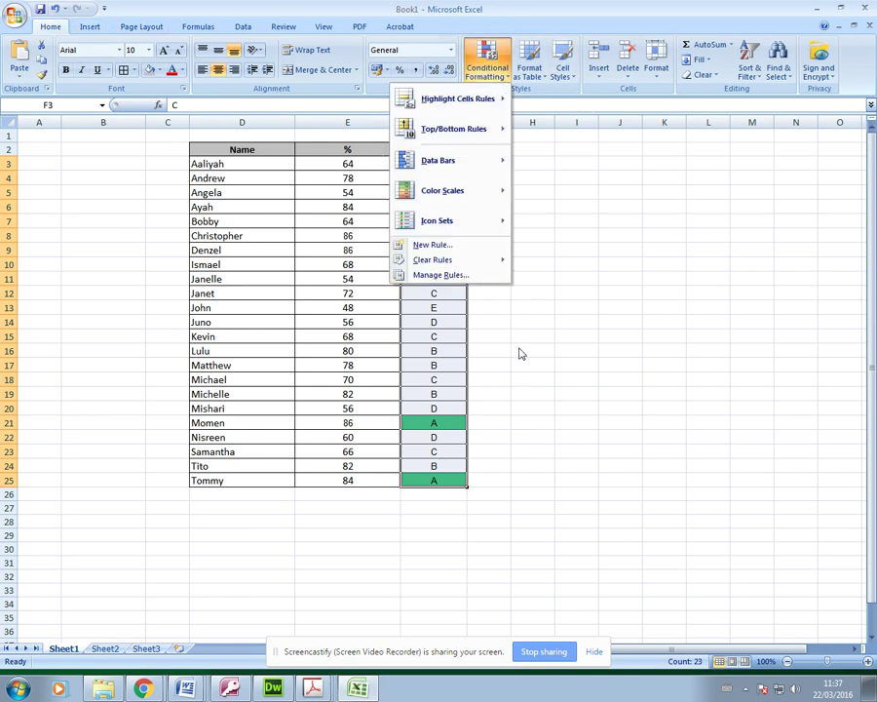
mouse_move(419, 259)
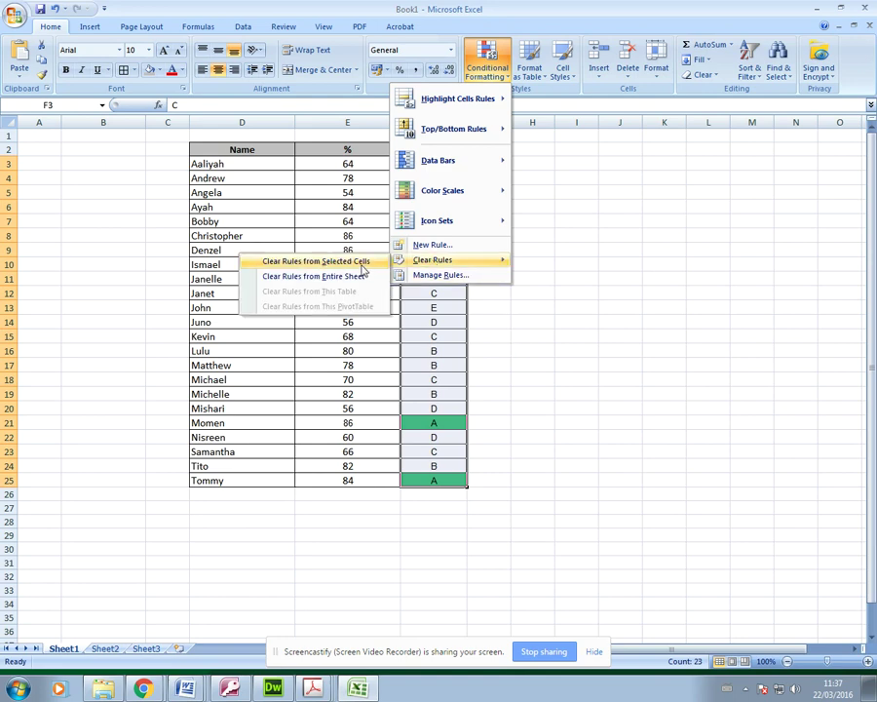
left_click(429, 388)
left_click(443, 424)
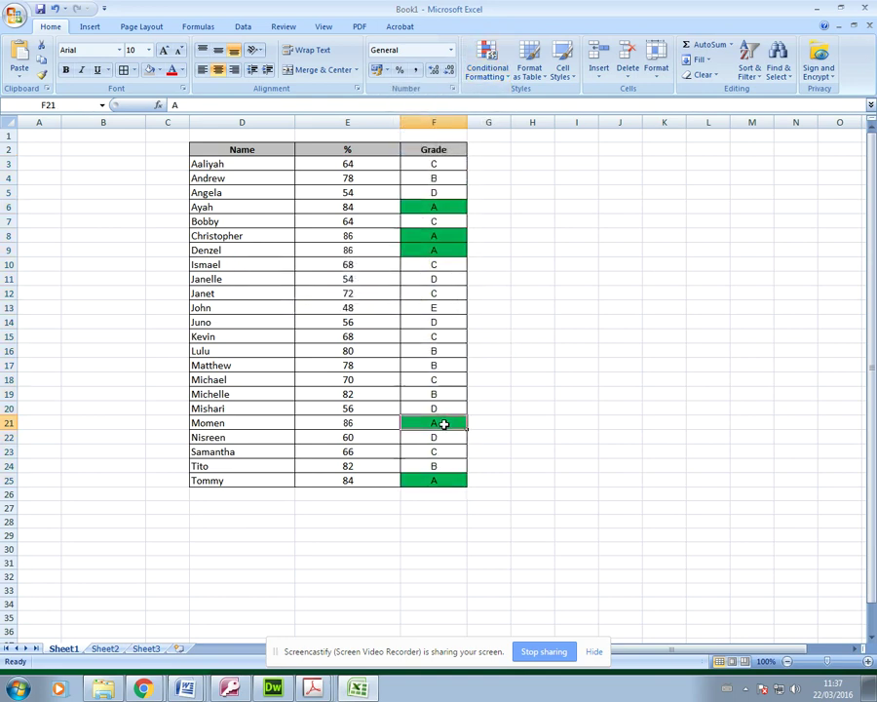
left_click(487, 69)
mouse_move(475, 261)
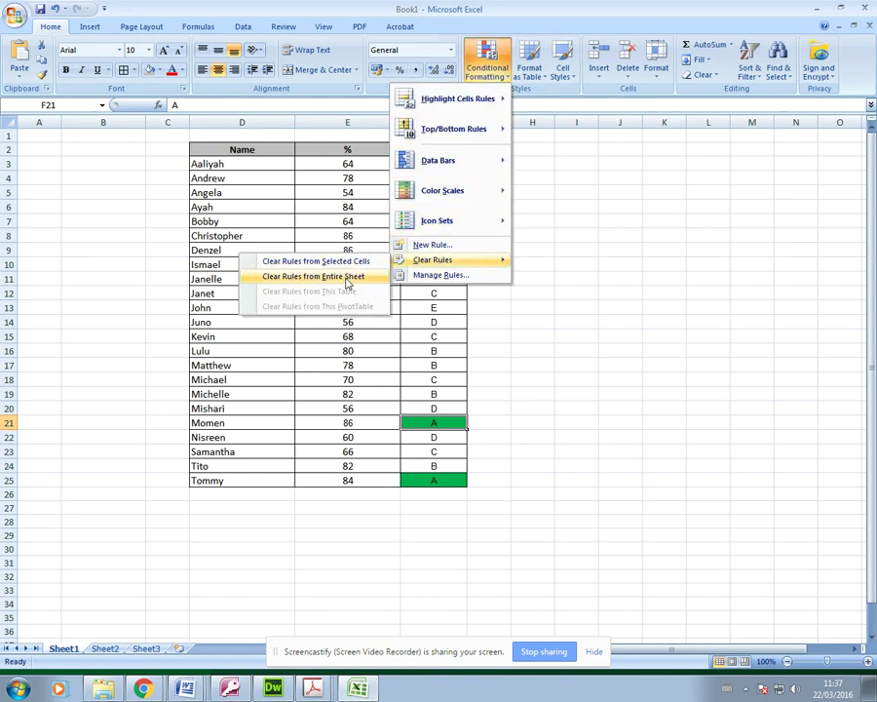
left_click(256, 261)
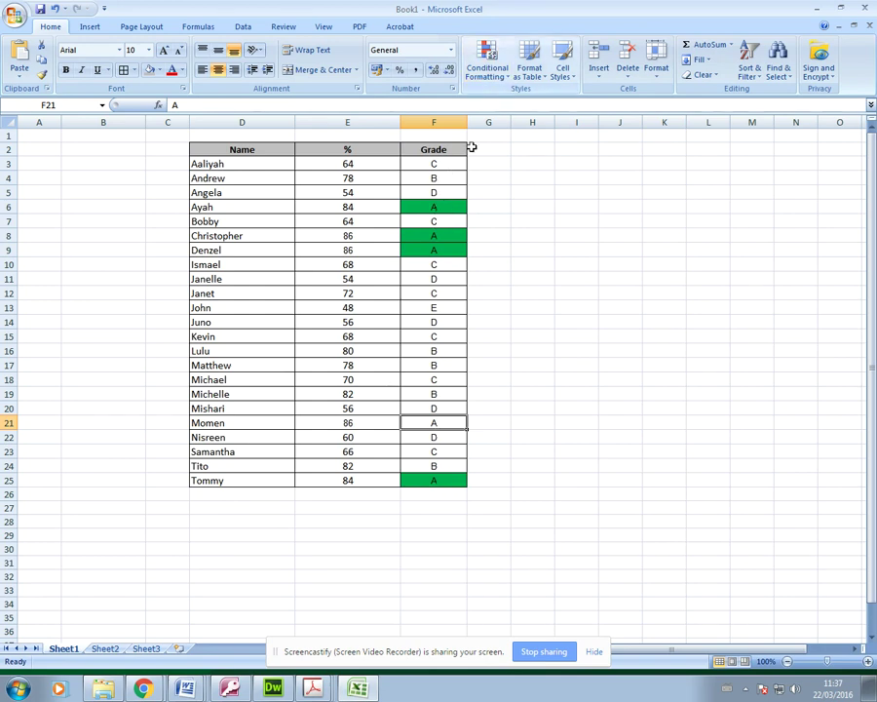
Step: Clear the conditional formatting rules from the entire sheet, then select an empty cell beside the table
left_click(501, 75)
mouse_move(404, 260)
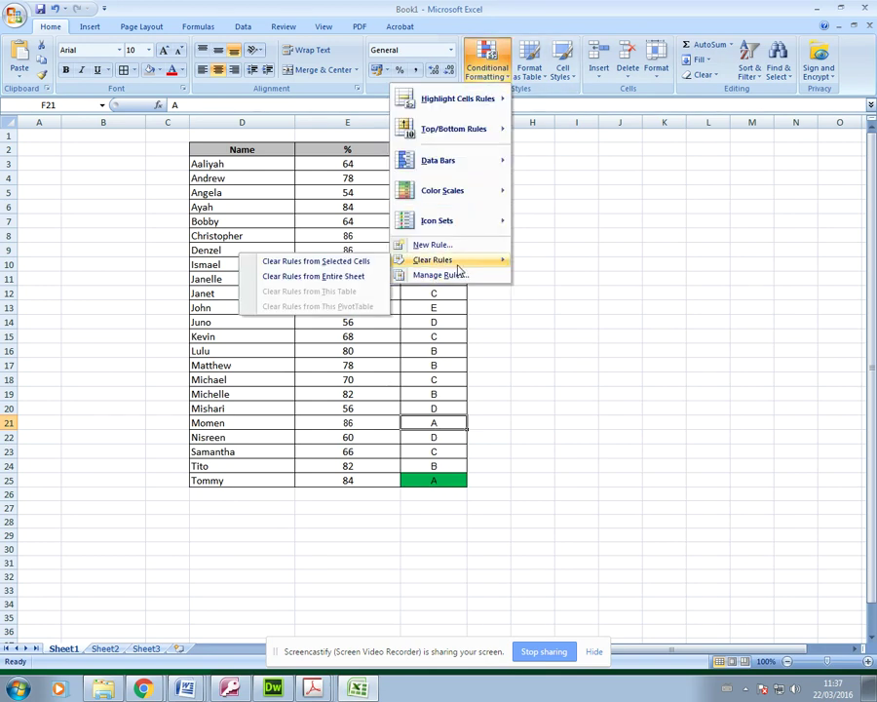
left_click(346, 277)
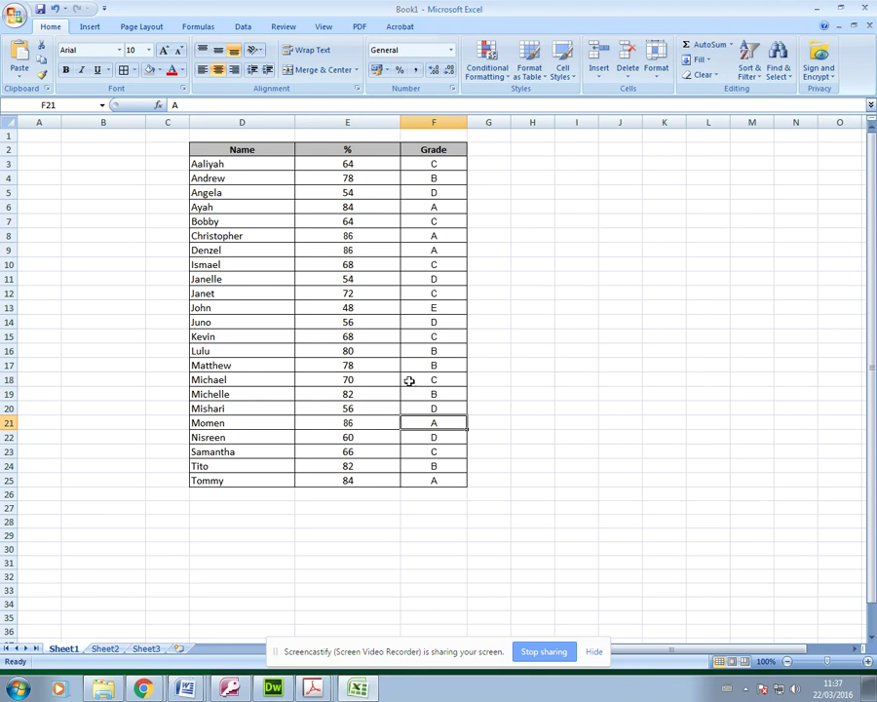
left_click(601, 451)
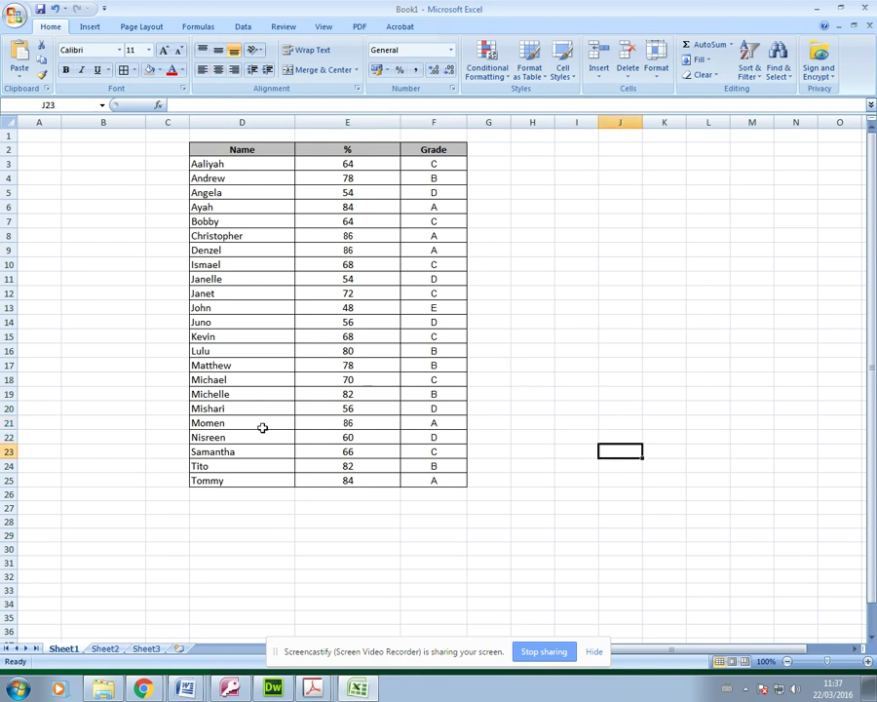